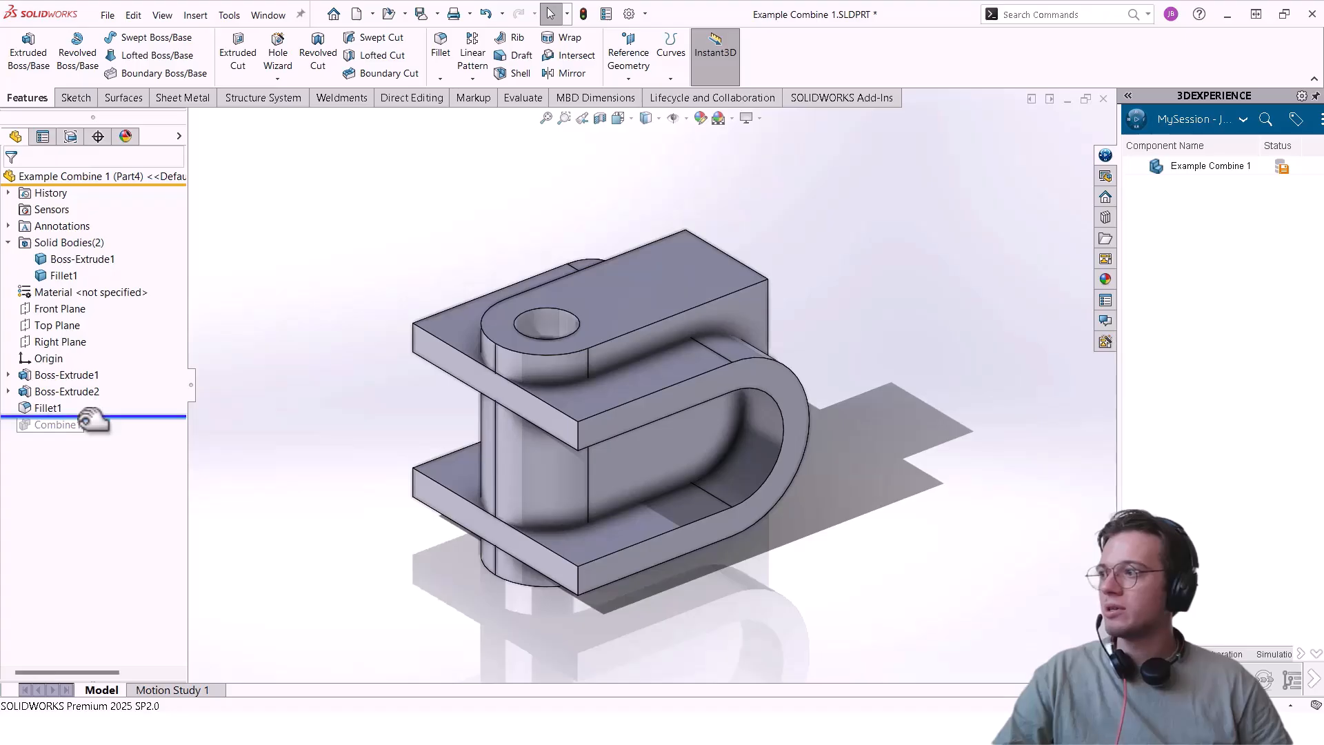
Roll the feature history back before Combine1 to inspect the two solid bodies, and roll it forward past Combine1 again
click(72, 412)
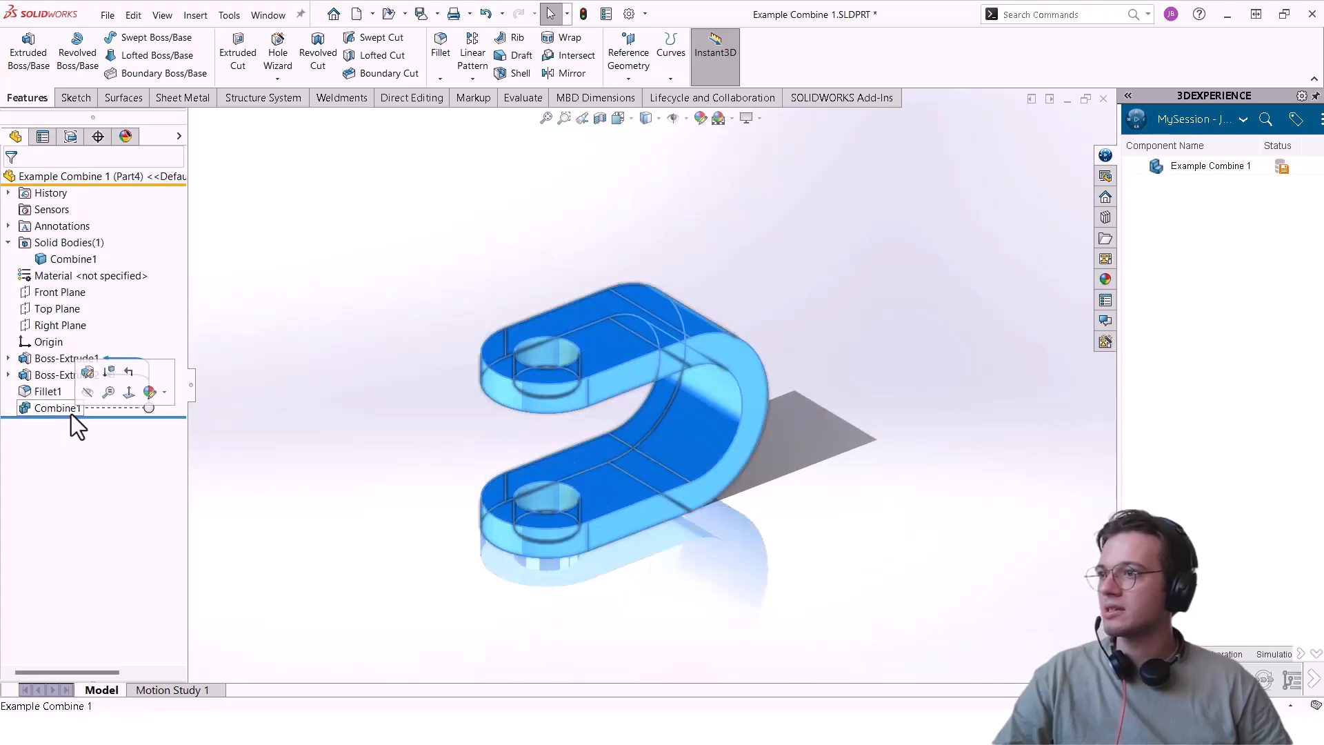
click(809, 436)
drag(41, 417, 61, 411)
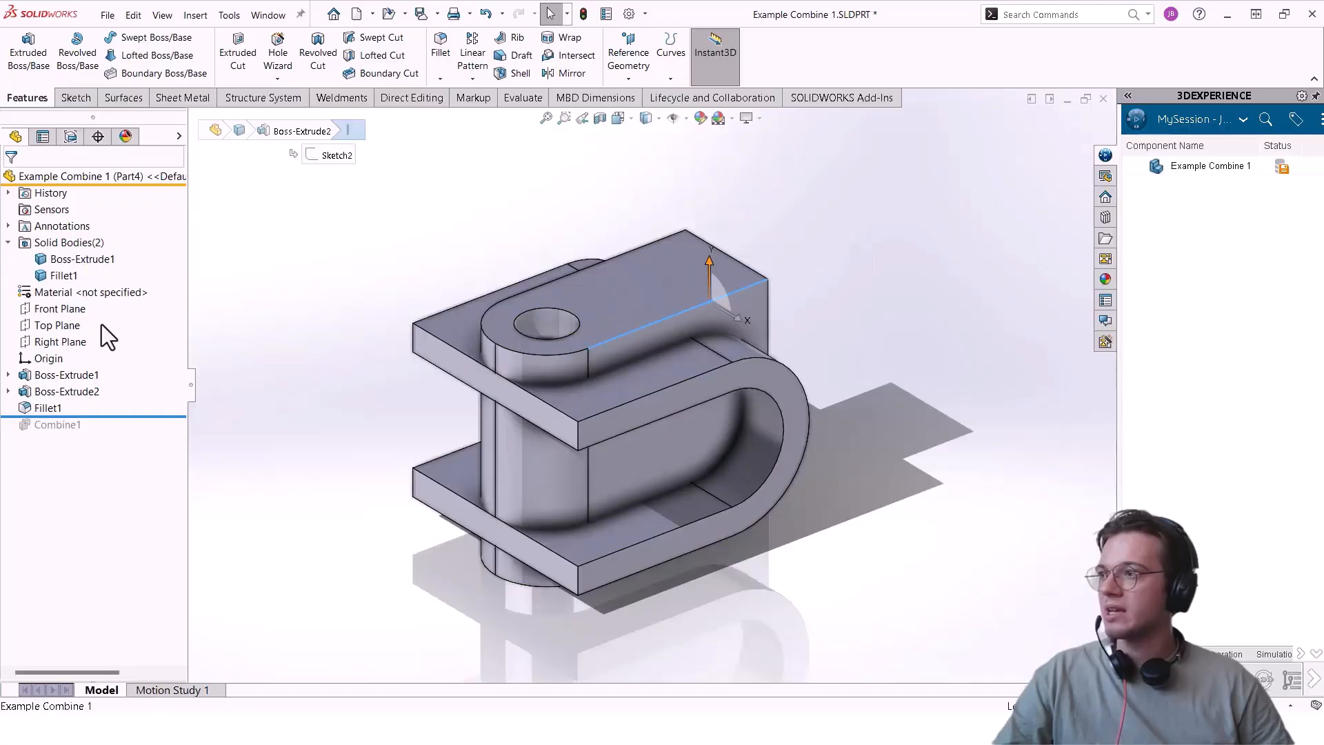
click(60, 276)
click(872, 264)
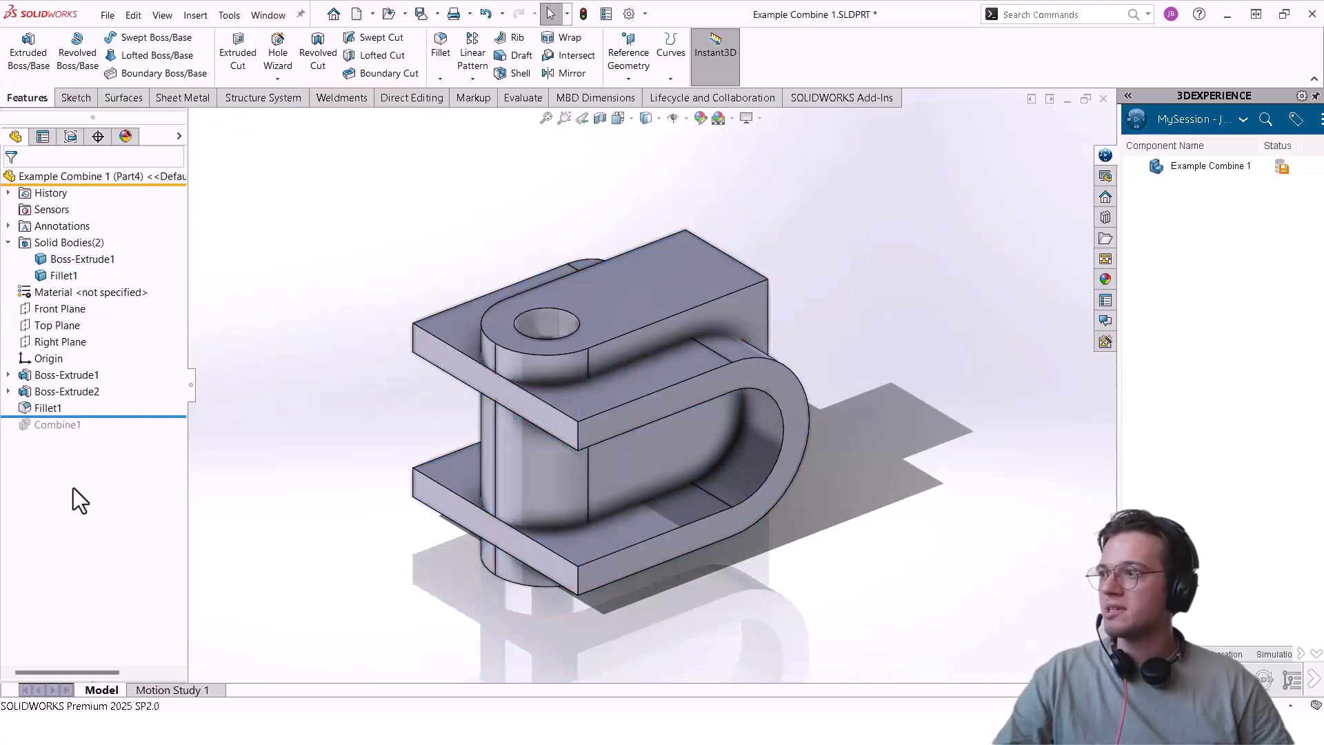
drag(89, 416, 88, 433)
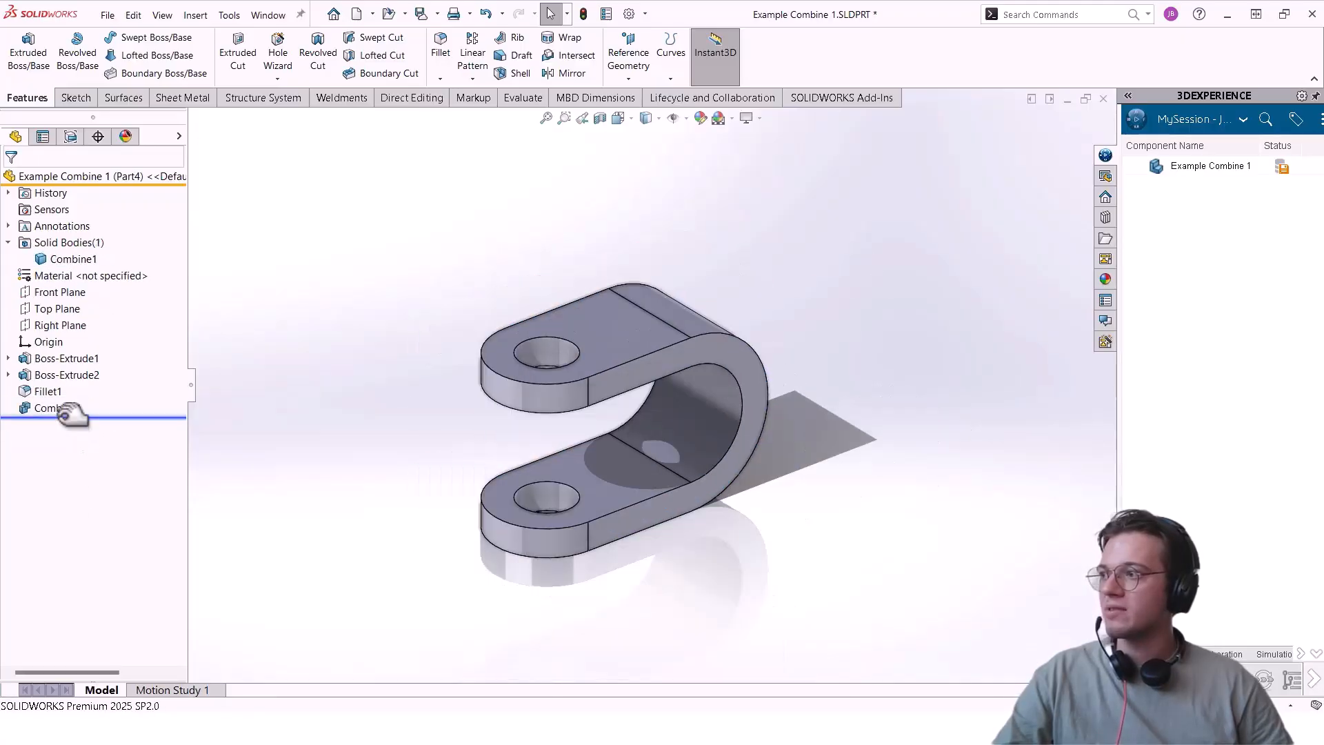
Open Combine1 for editing and preview the Common operation between Boss-Extrude1 and Fillet1
right_click(60, 407)
click(83, 364)
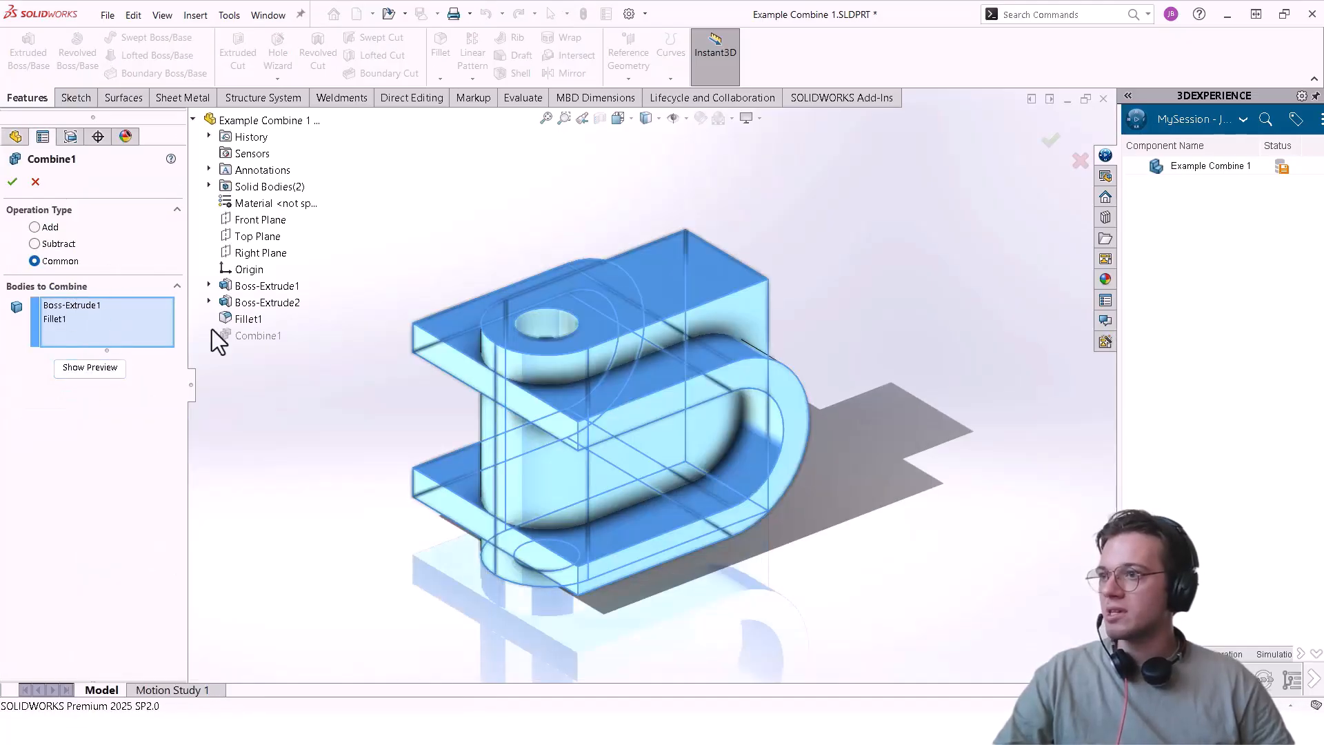
middle_drag(922, 495, 938, 461)
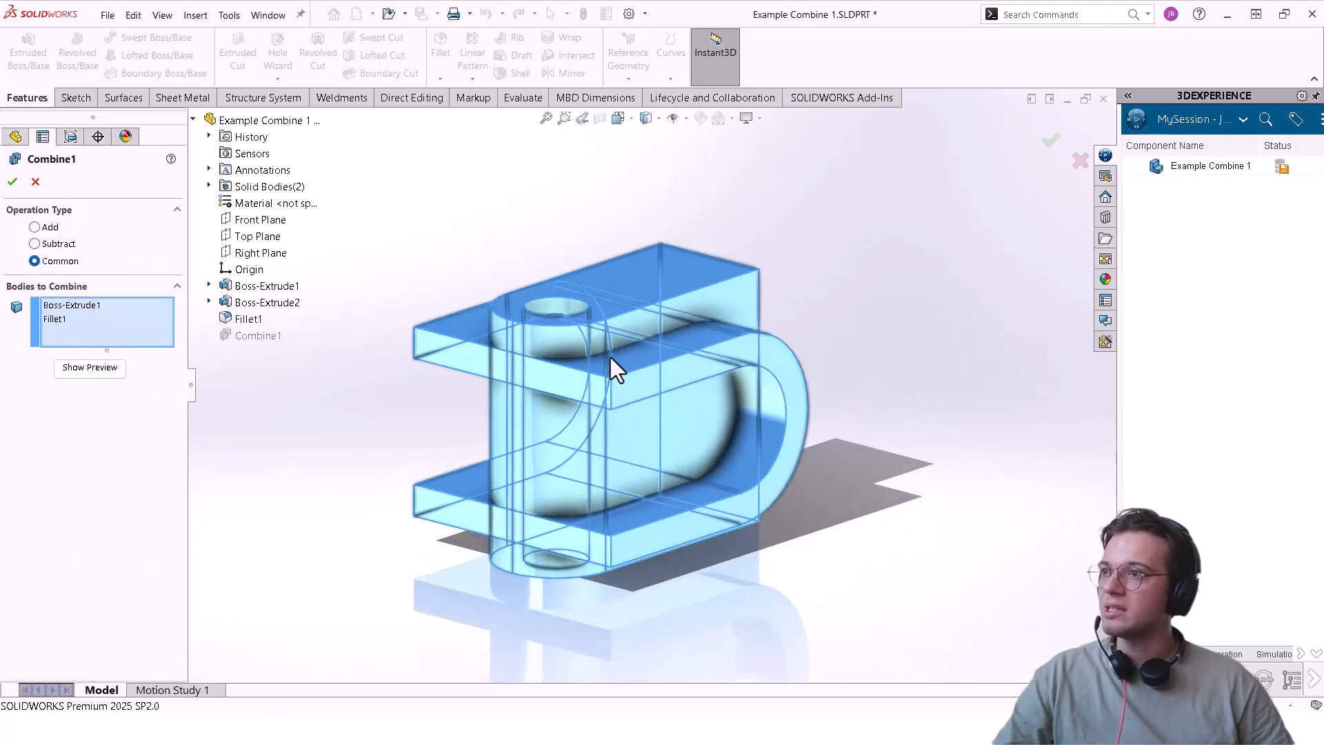
click(113, 371)
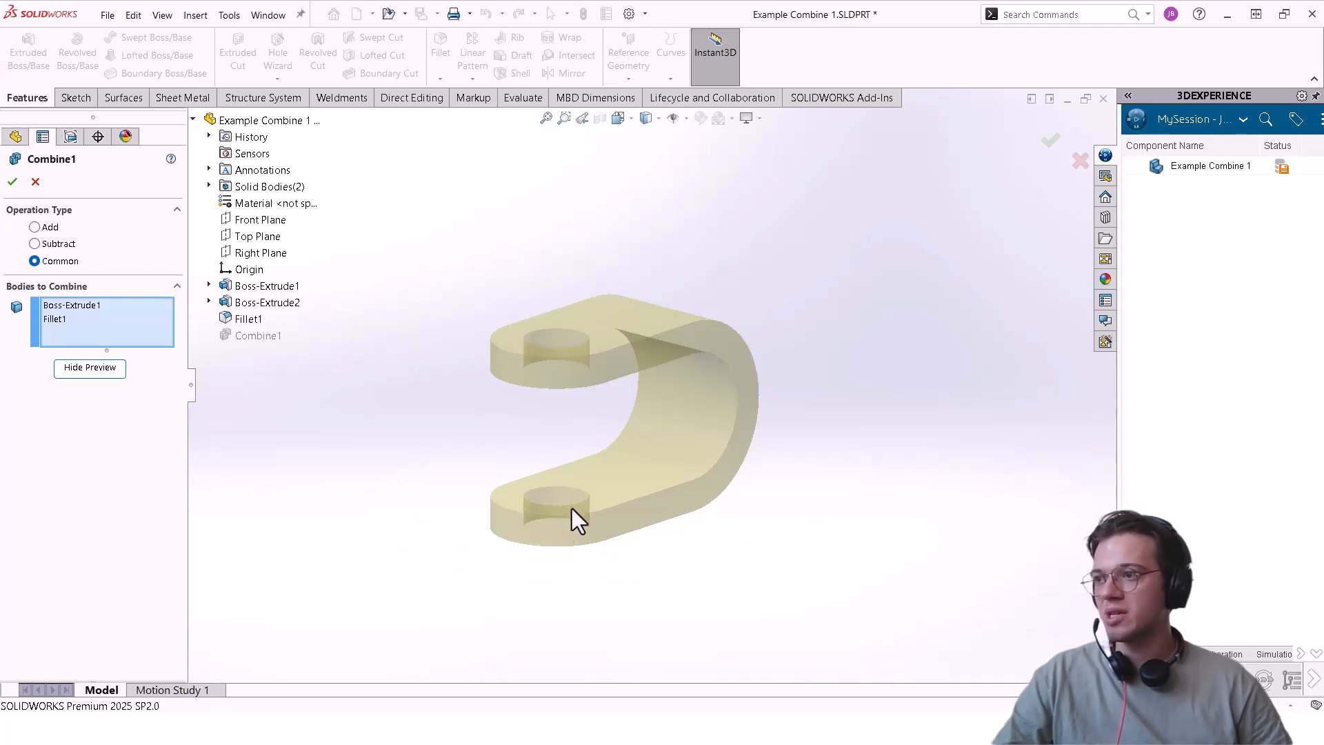
click(92, 369)
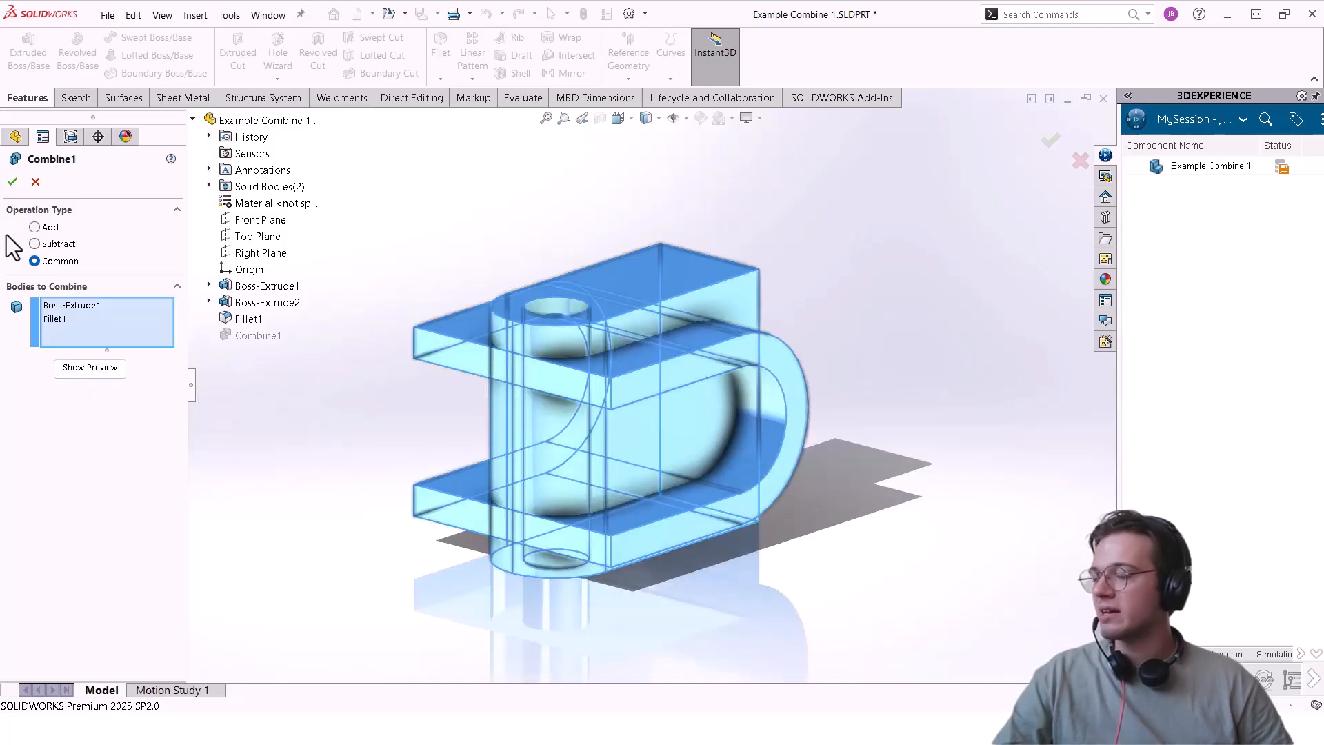
Change Combine1 to the Add operation, preview and accept it, and check the merged solid body
click(34, 227)
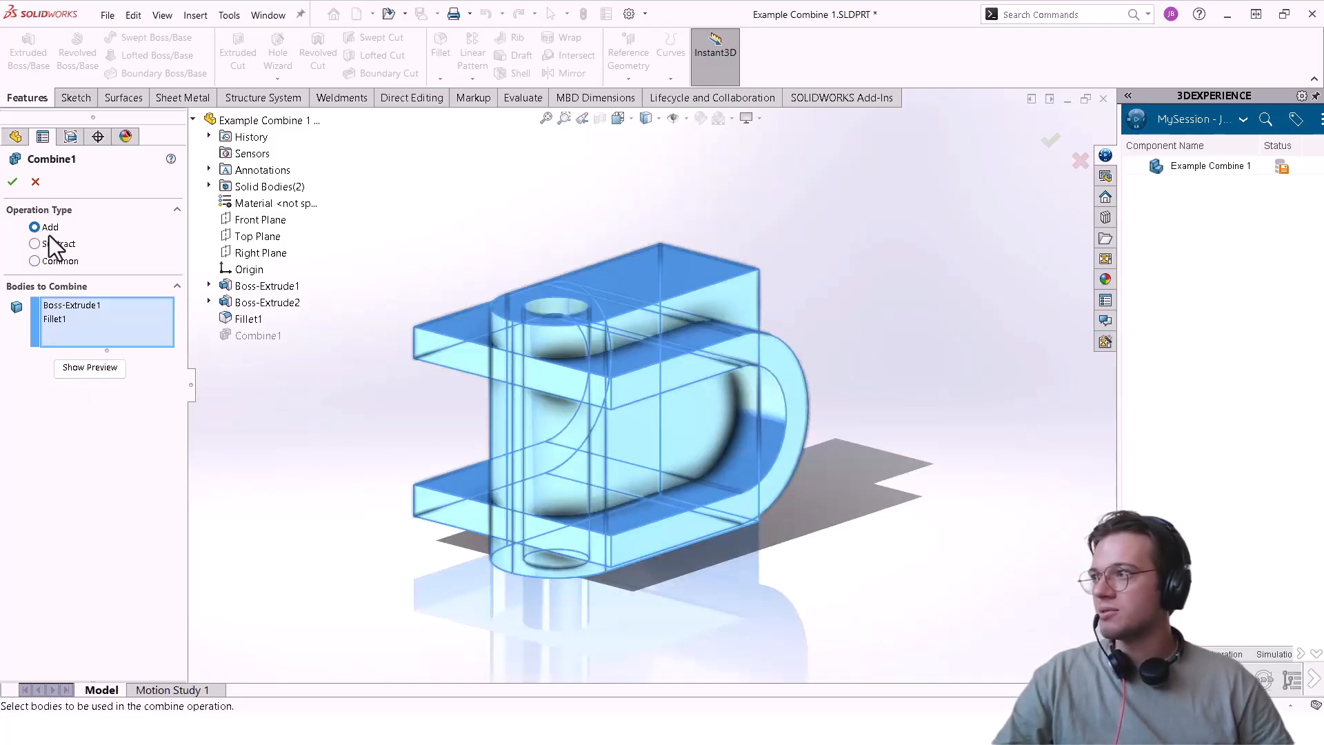
click(107, 370)
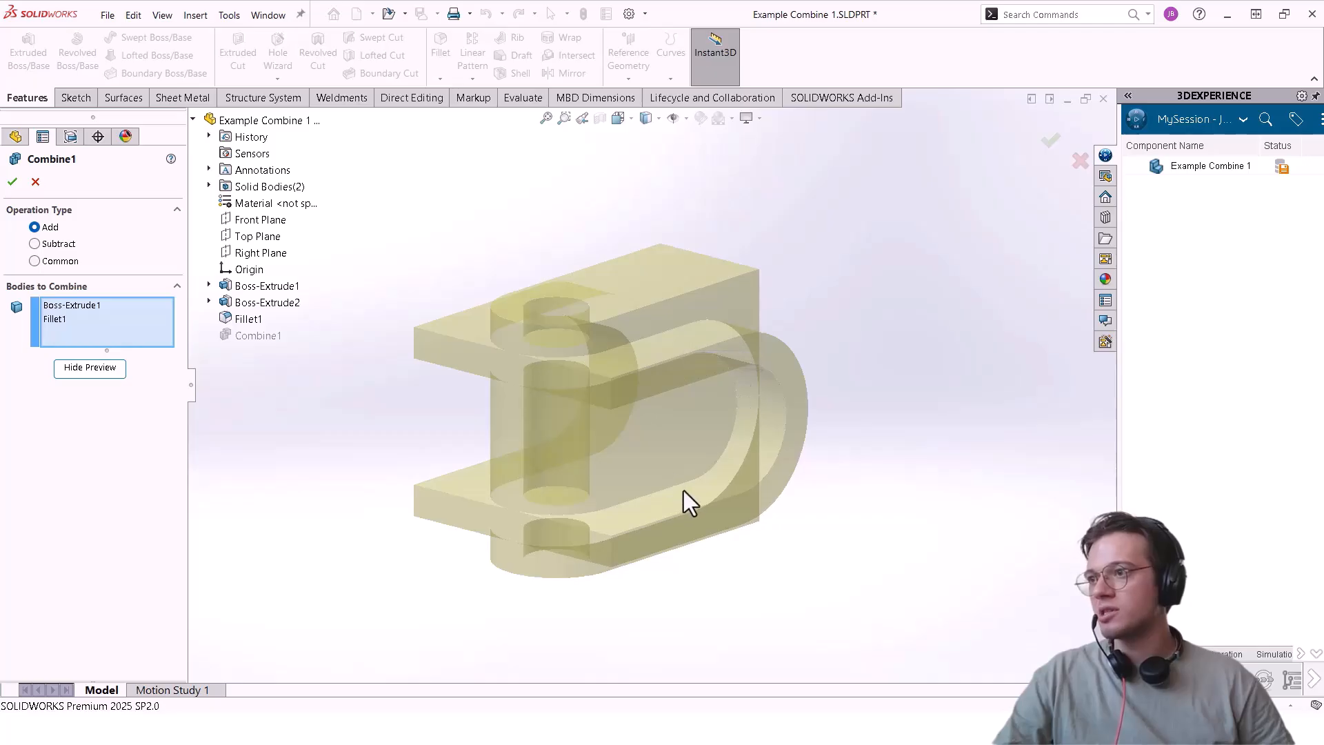
middle_drag(740, 524, 764, 574)
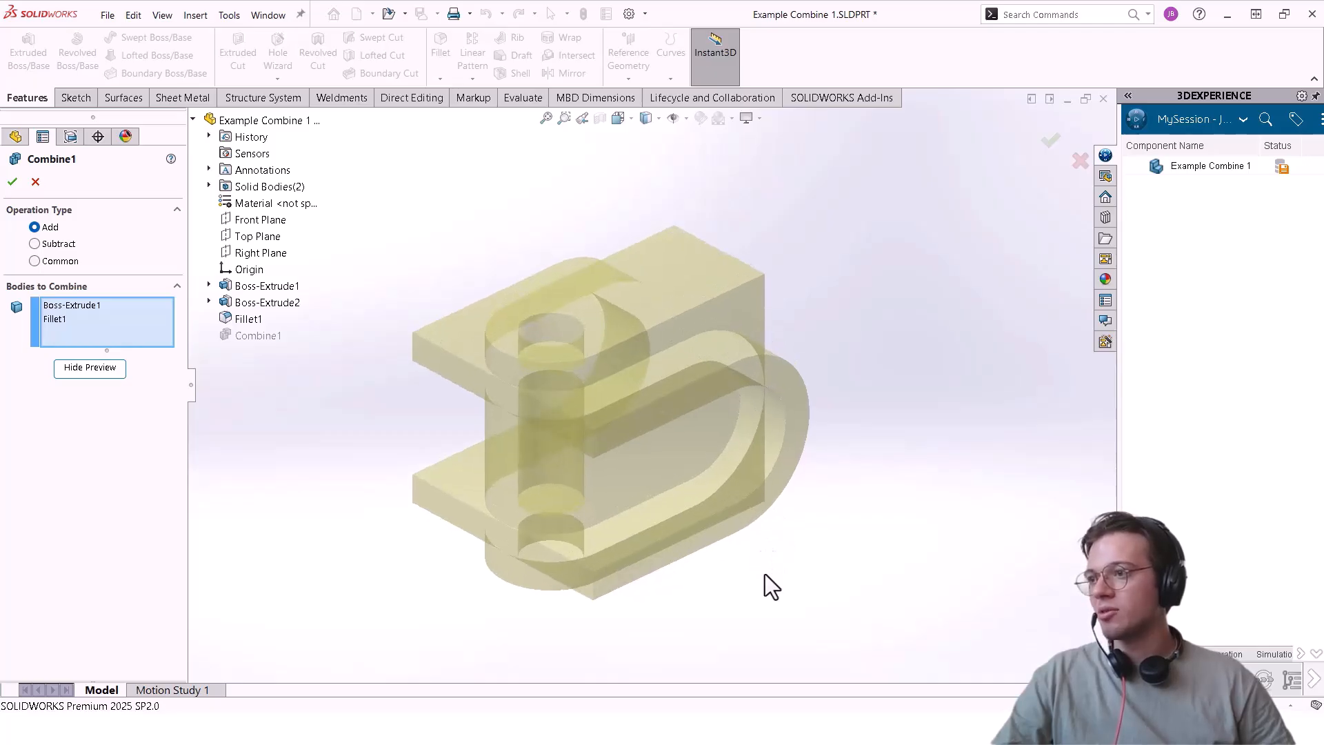
scroll(618, 512, down, 2)
scroll(619, 513, up, 1)
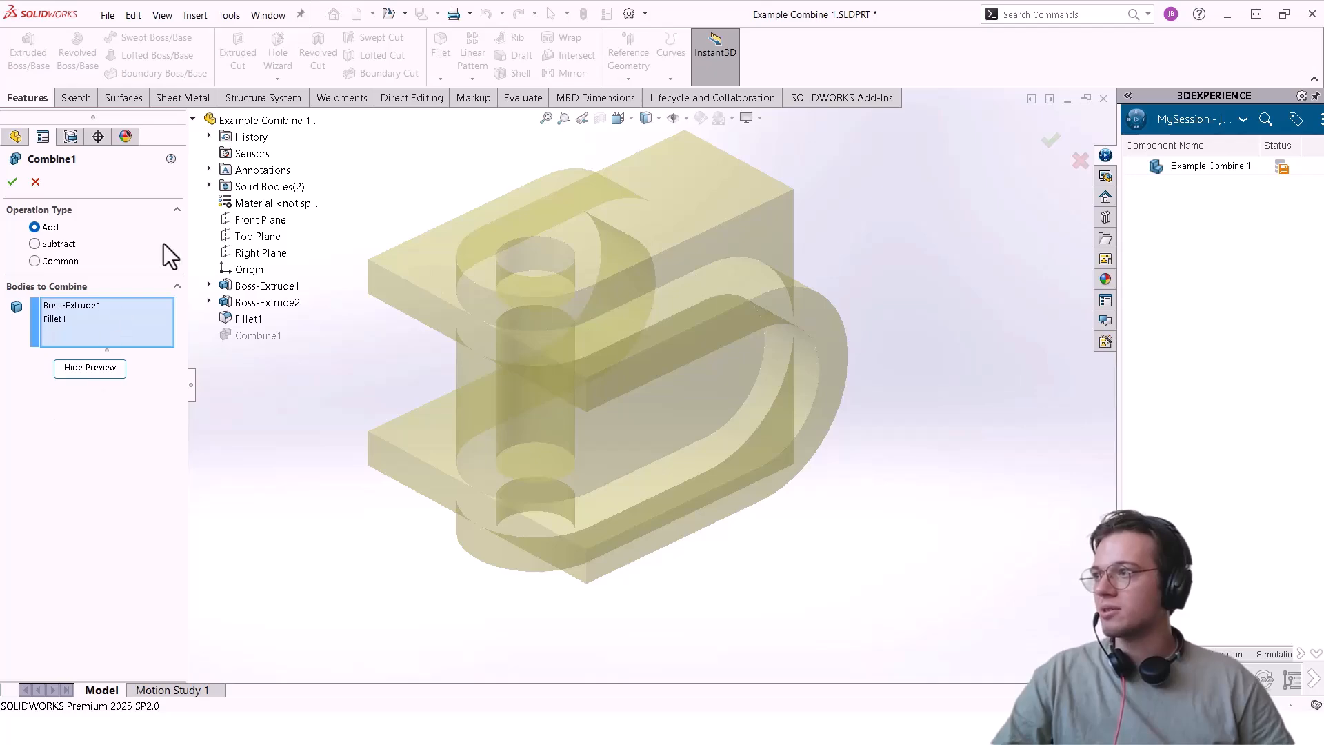
click(12, 182)
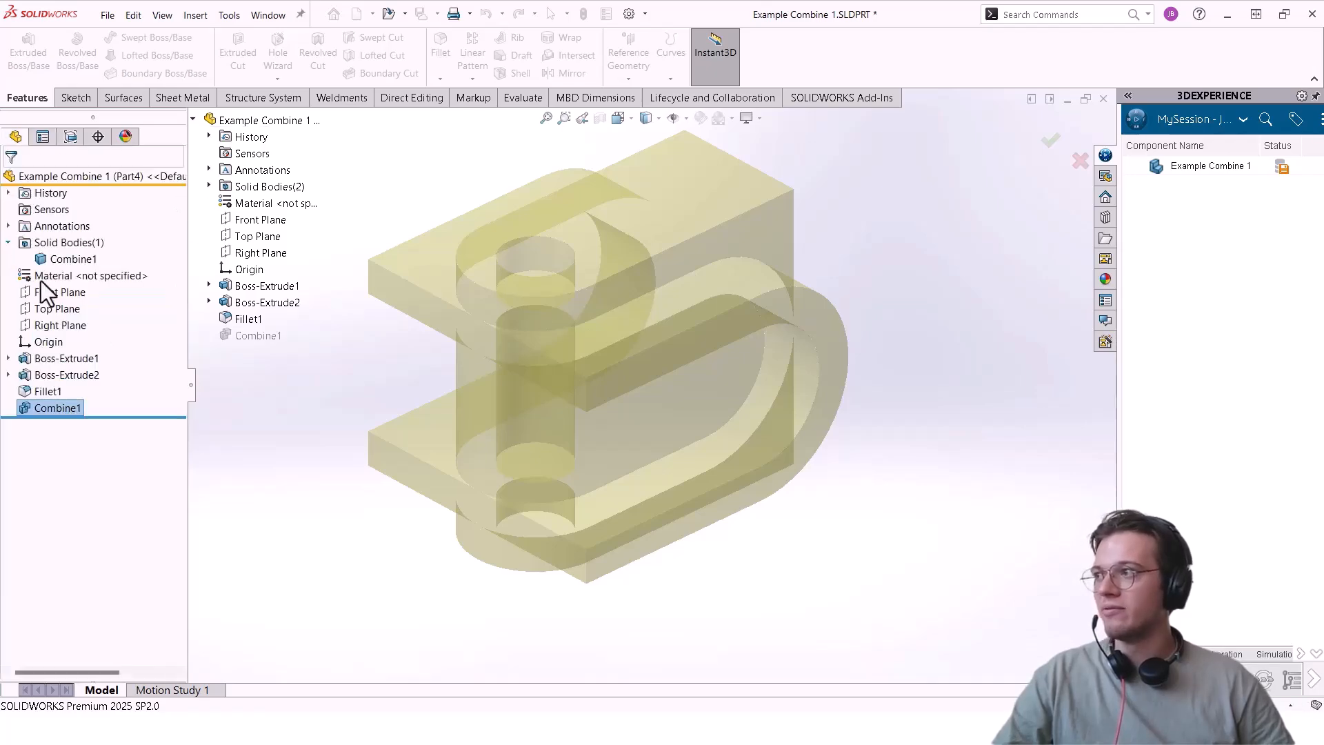
click(72, 260)
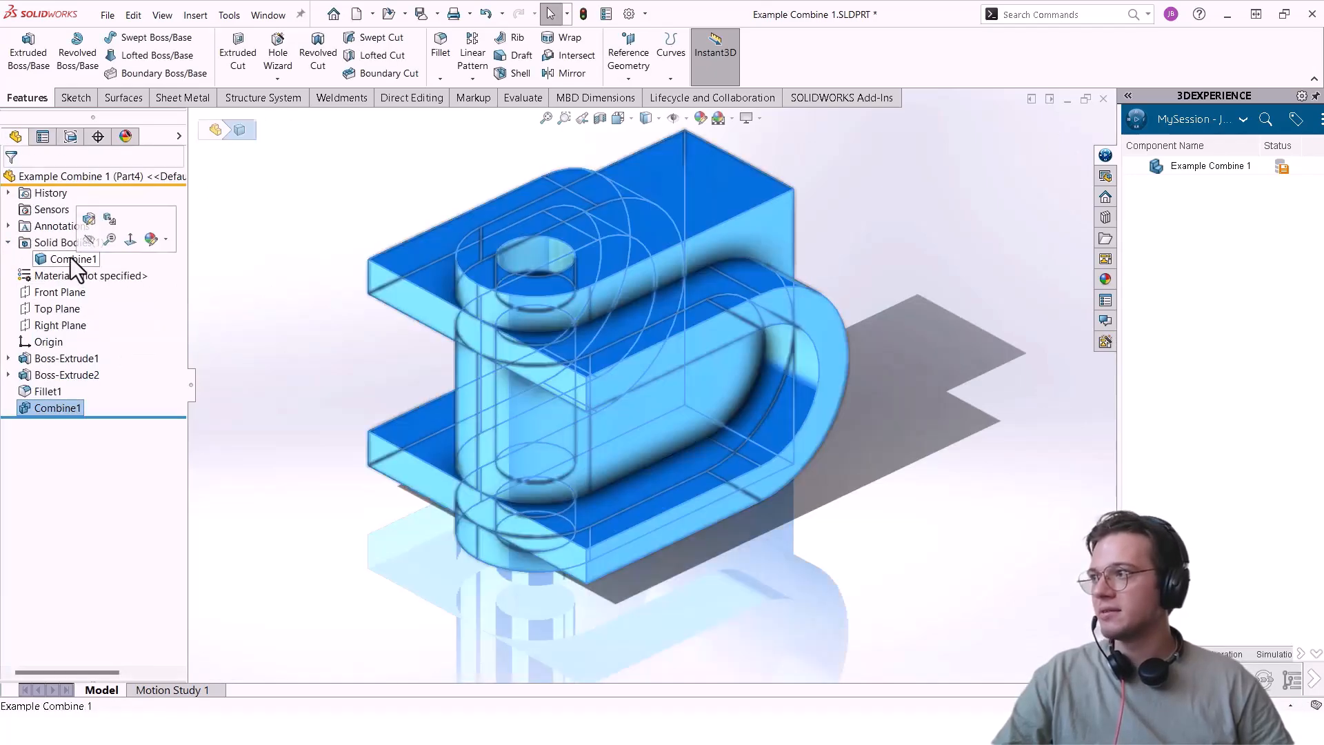
click(929, 294)
Edit Combine1 to use Subtract, with Fillet1 as the main body and Boss-Extrude1 as the body to subtract
right_click(66, 403)
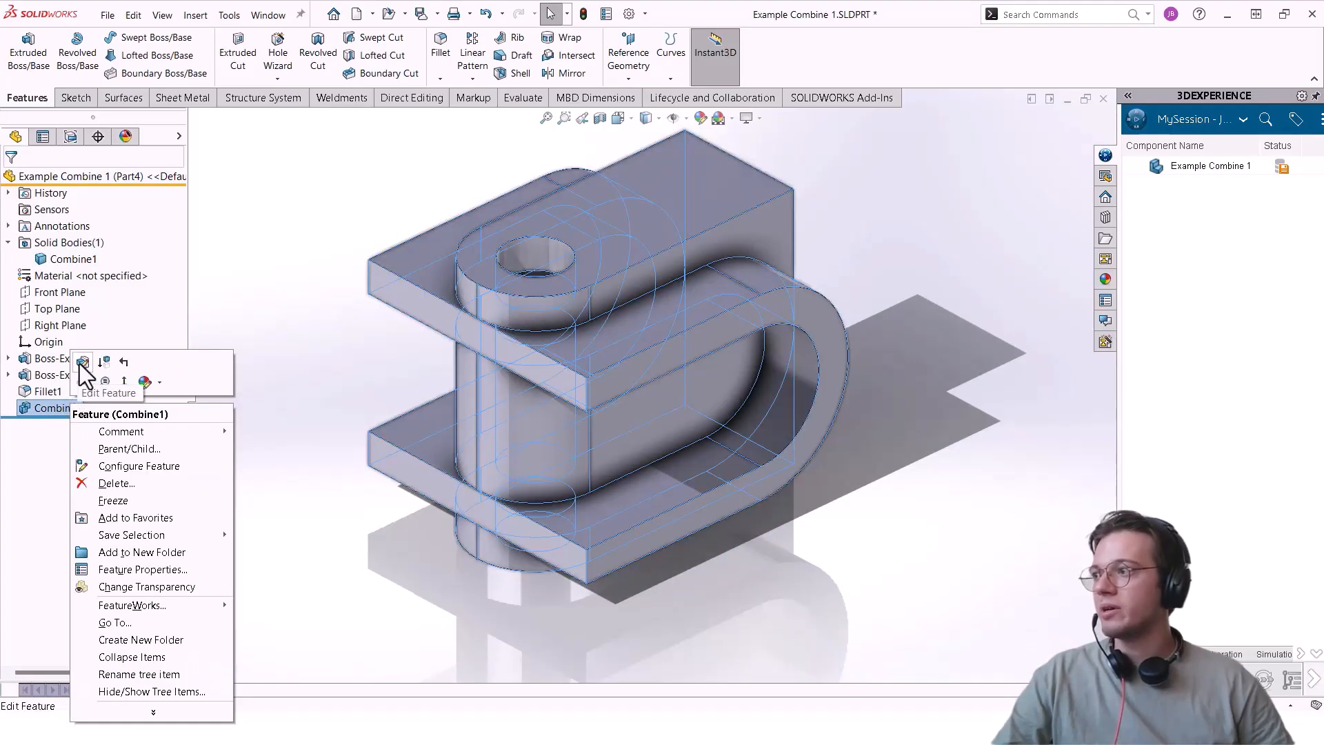
click(80, 363)
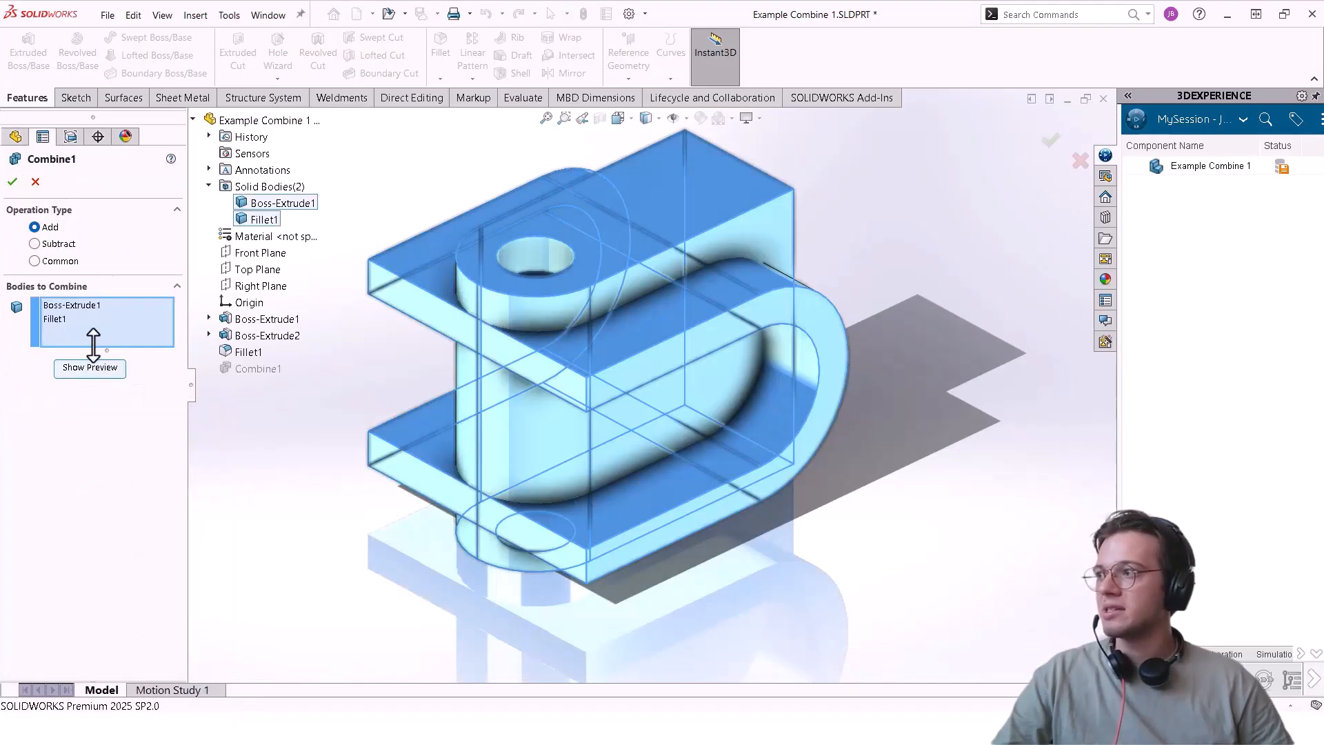
click(34, 243)
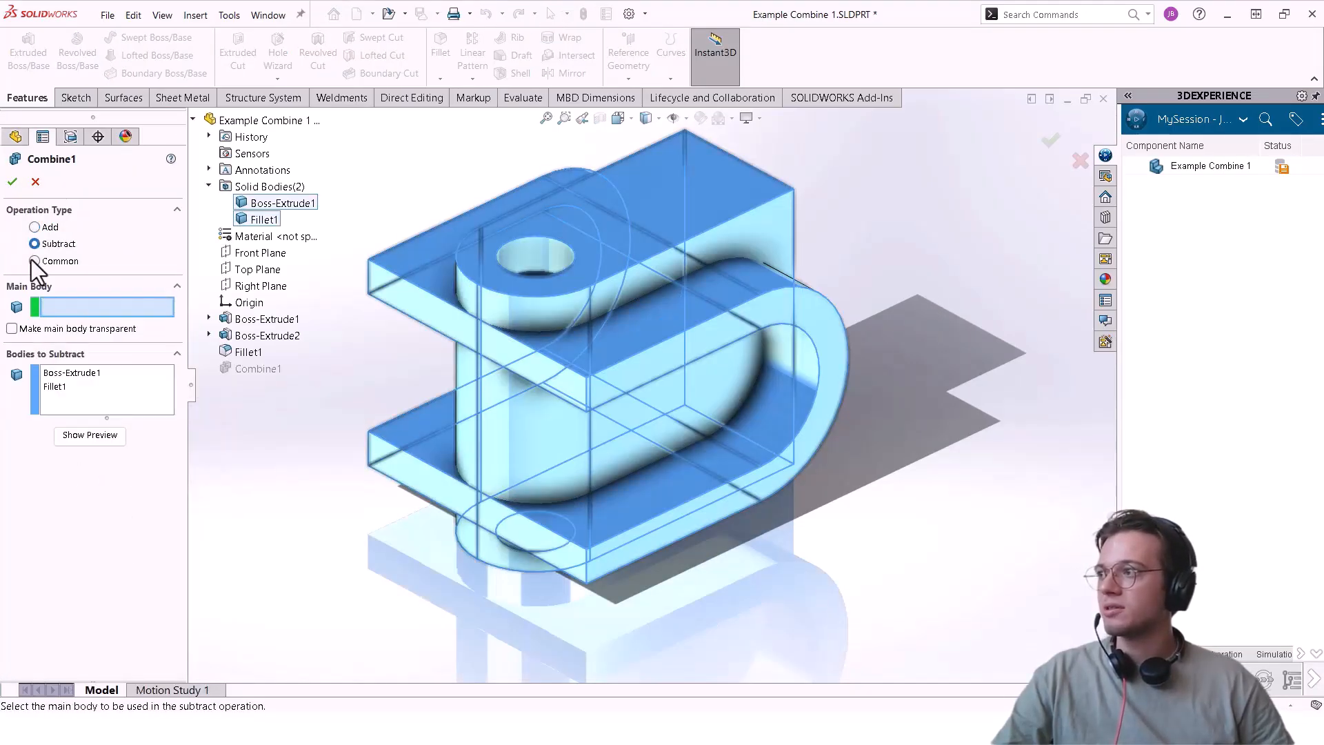
right_click(63, 387)
click(102, 413)
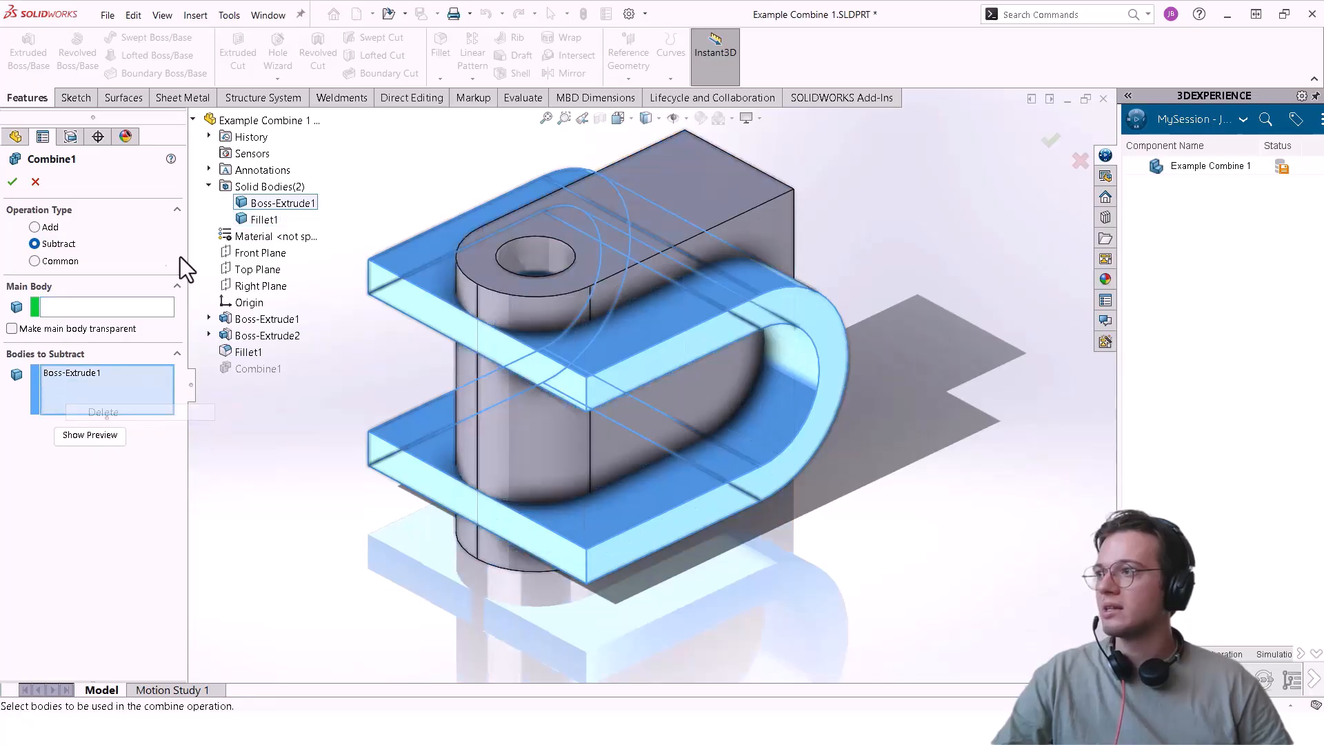
click(98, 306)
click(266, 219)
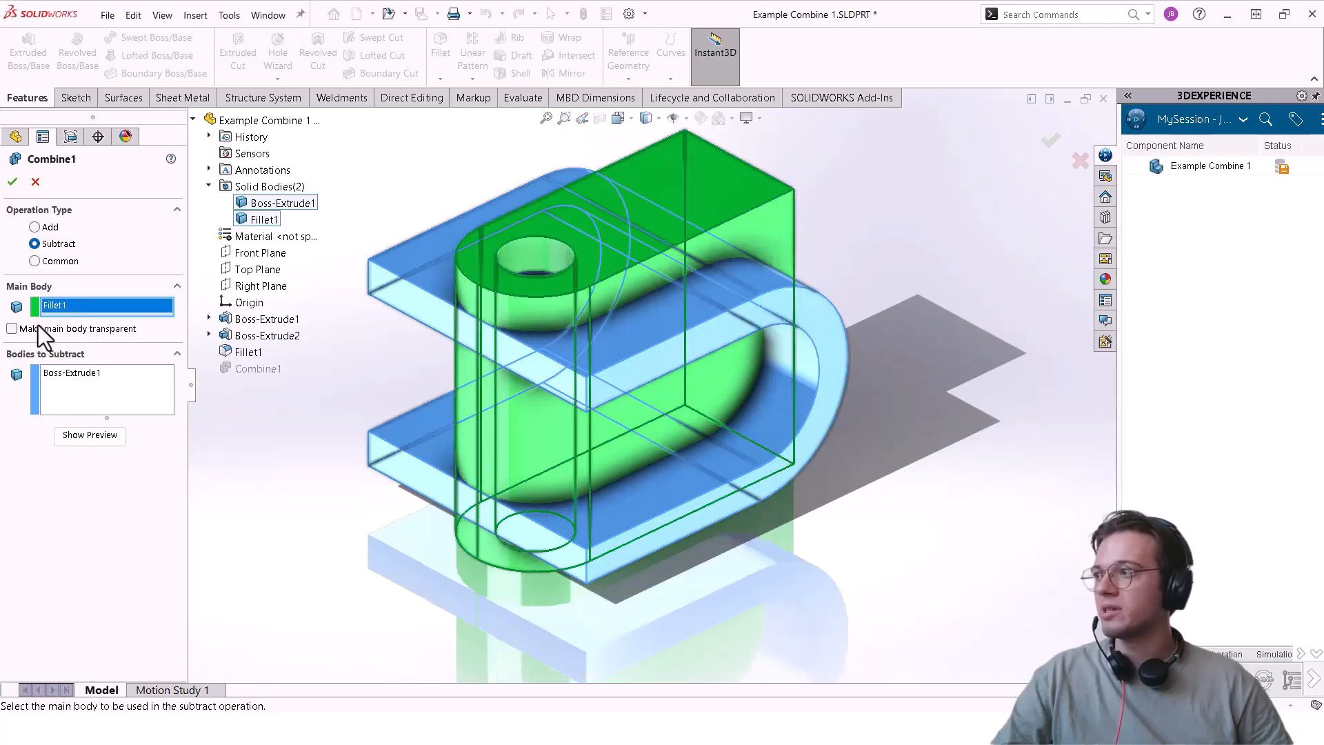
Make the main body transparent and preview the result of subtracting Boss-Extrude1 from Fillet1
click(71, 372)
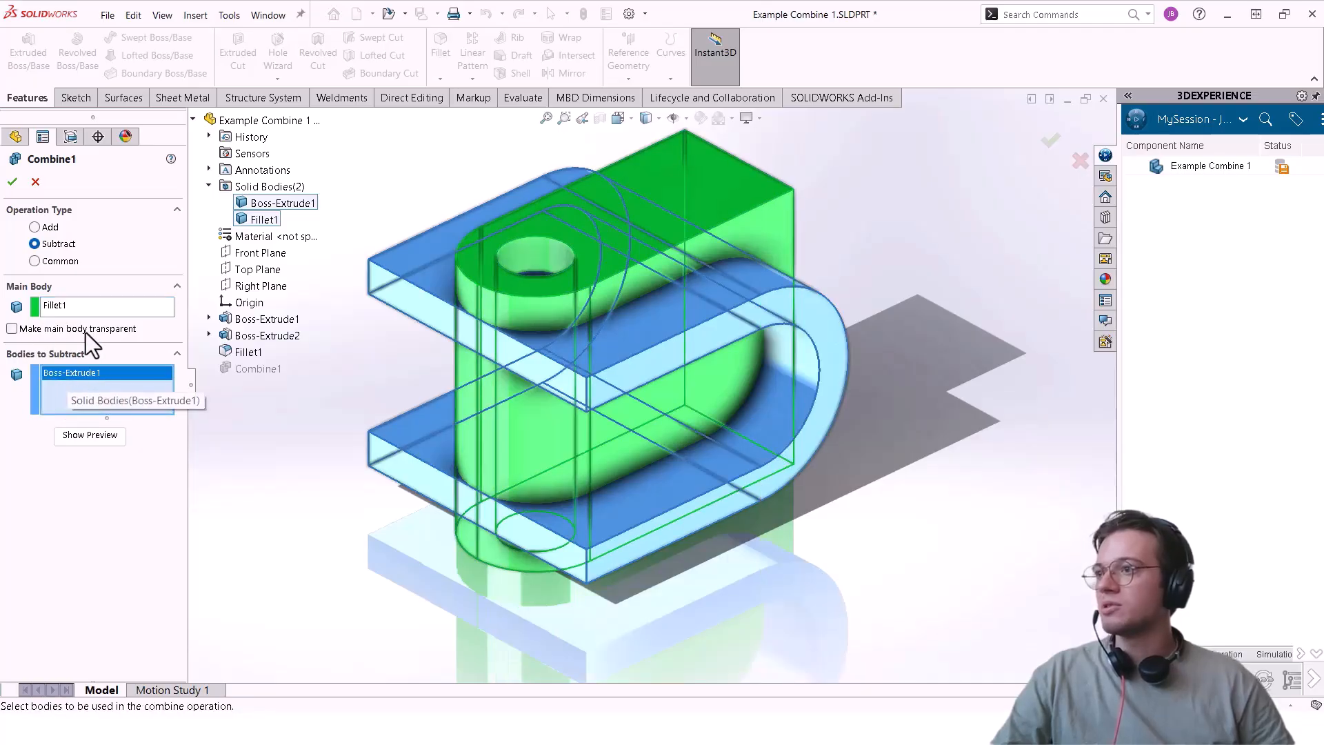
click(12, 328)
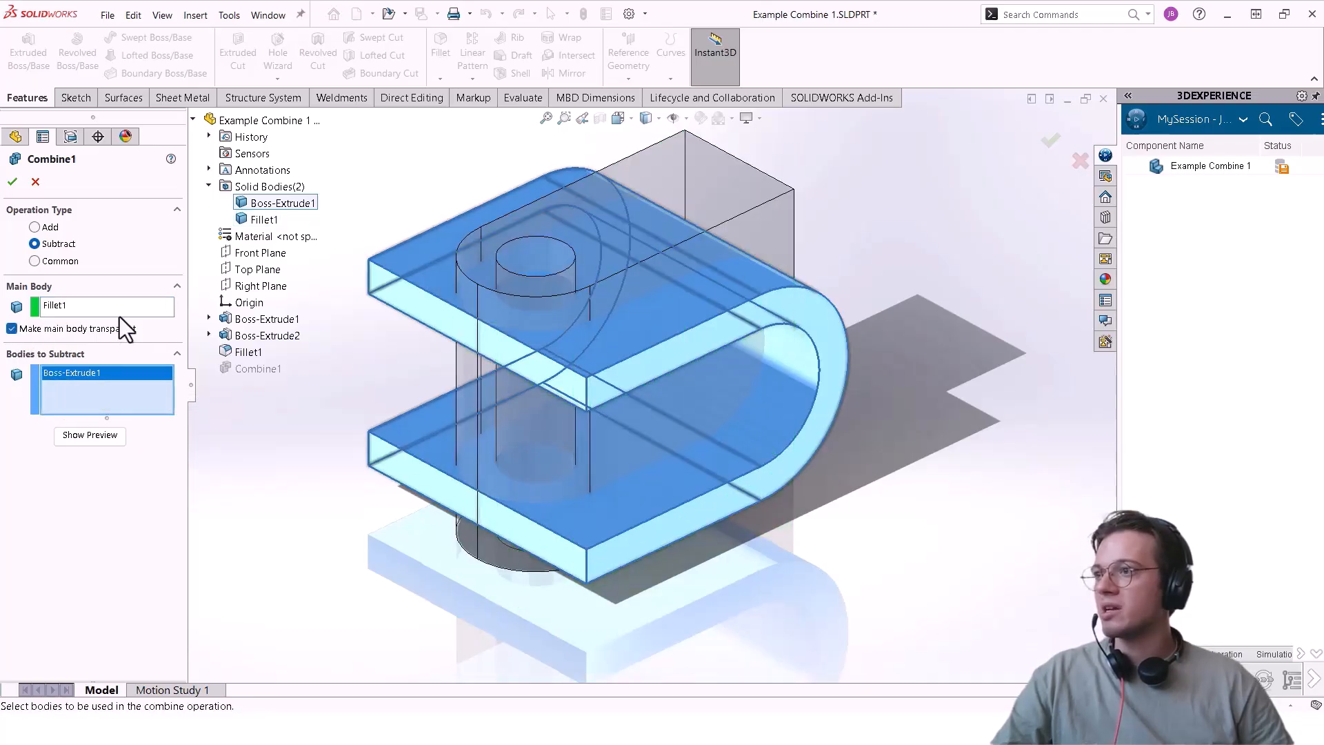
middle_drag(969, 454, 982, 437)
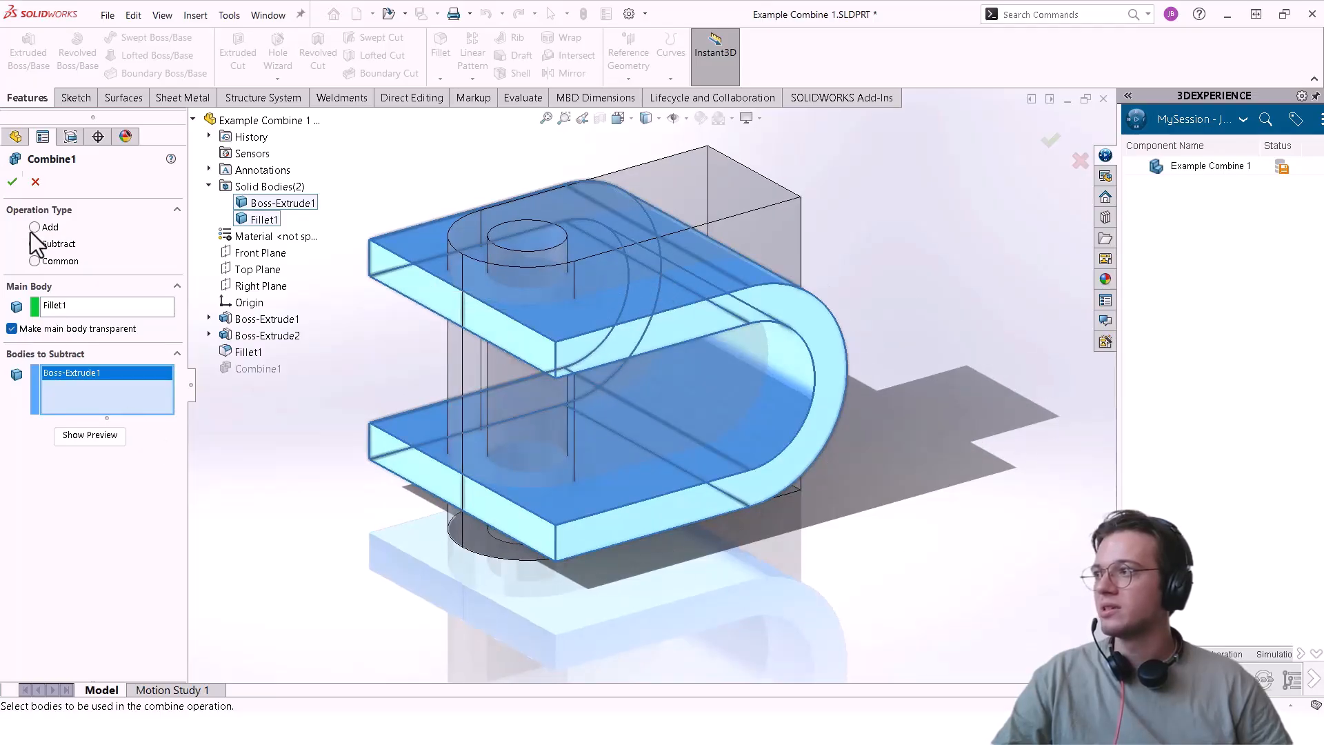
click(91, 433)
middle_drag(731, 441, 786, 435)
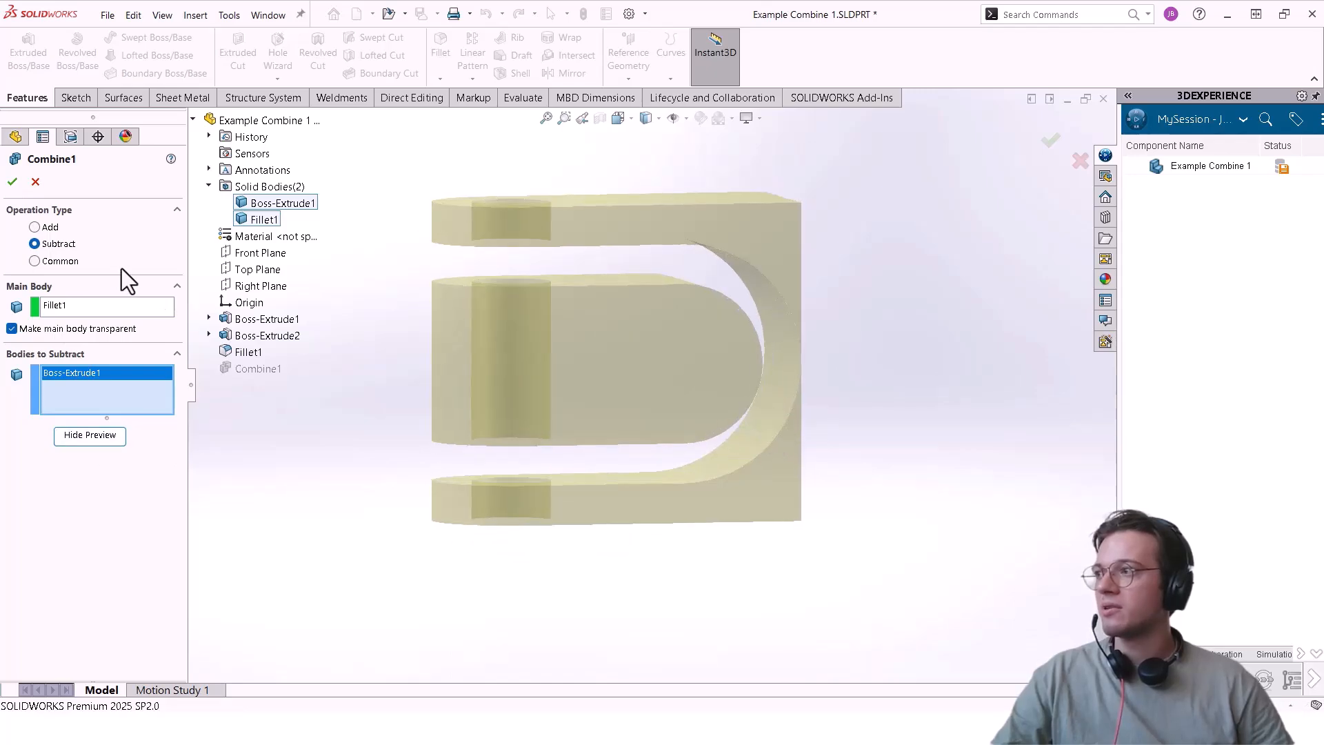
click(82, 433)
middle_drag(443, 302, 579, 403)
Swap the Subtract bodies, making Boss-Extrude1 the main body and Fillet1 the one to subtract, preview the result and close the feature edit
click(75, 304)
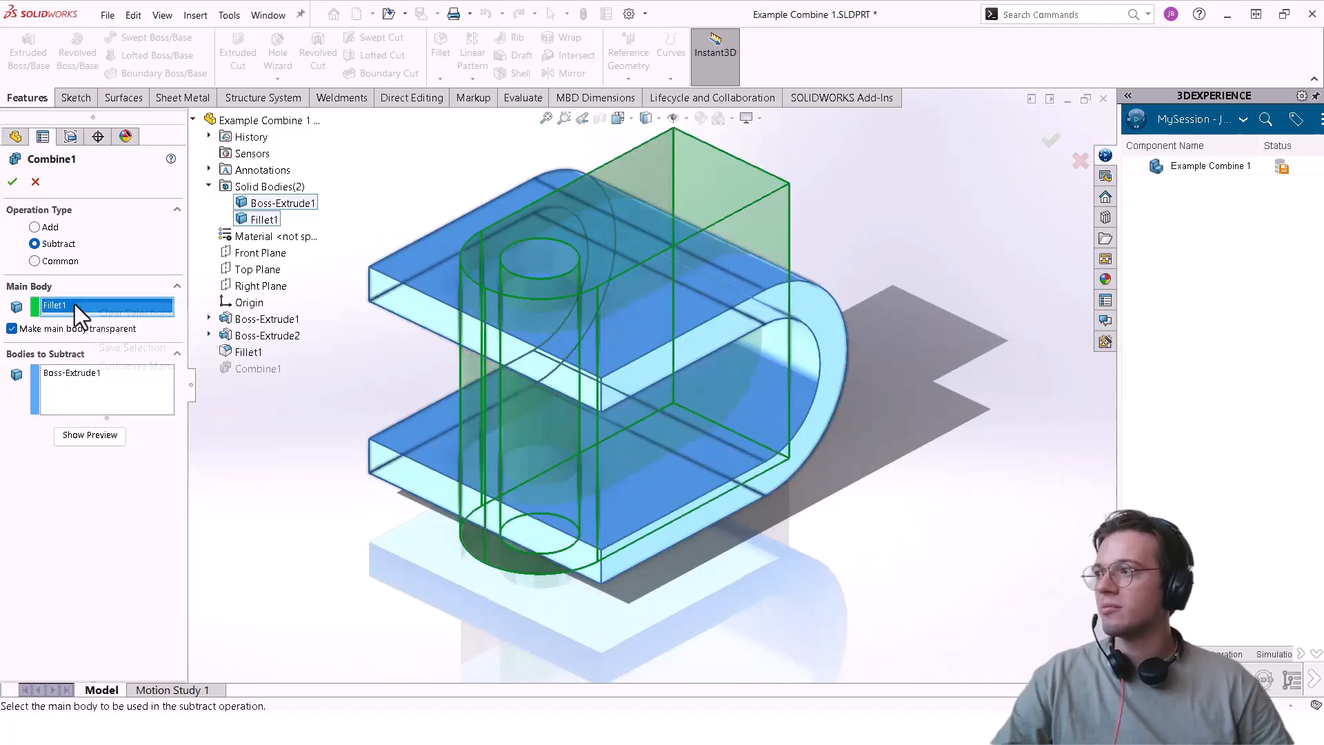
right_click(75, 304)
click(100, 331)
right_click(89, 375)
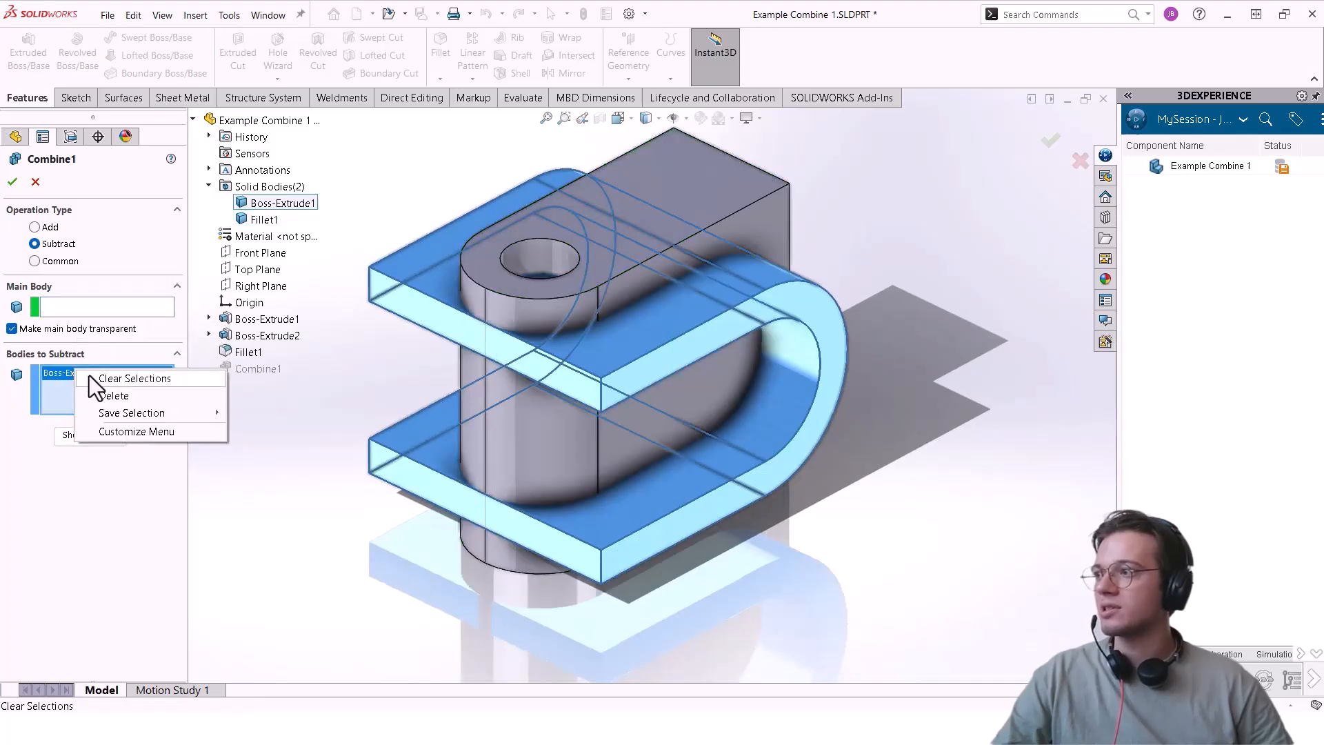
click(124, 397)
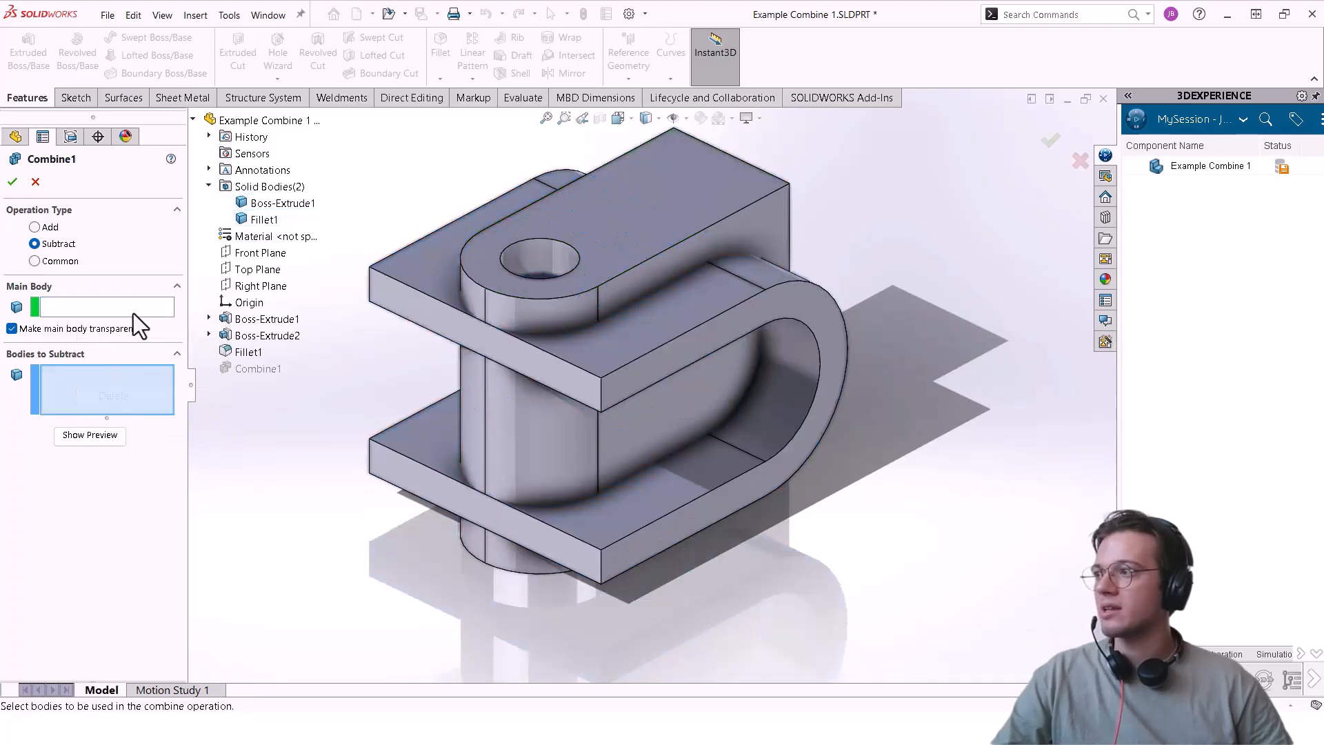
click(308, 202)
click(261, 219)
middle_drag(793, 496, 862, 545)
click(90, 435)
middle_drag(697, 540, 725, 572)
click(13, 181)
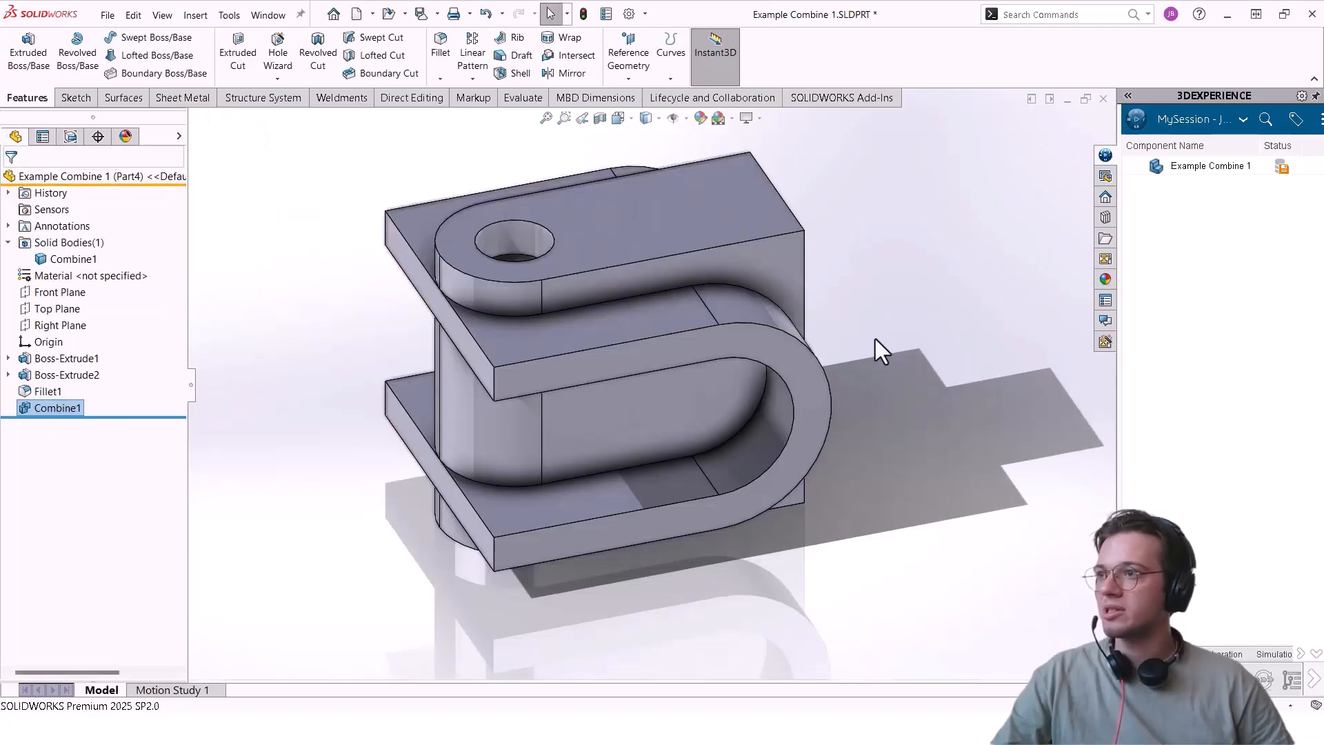
middle_drag(878, 237, 865, 225)
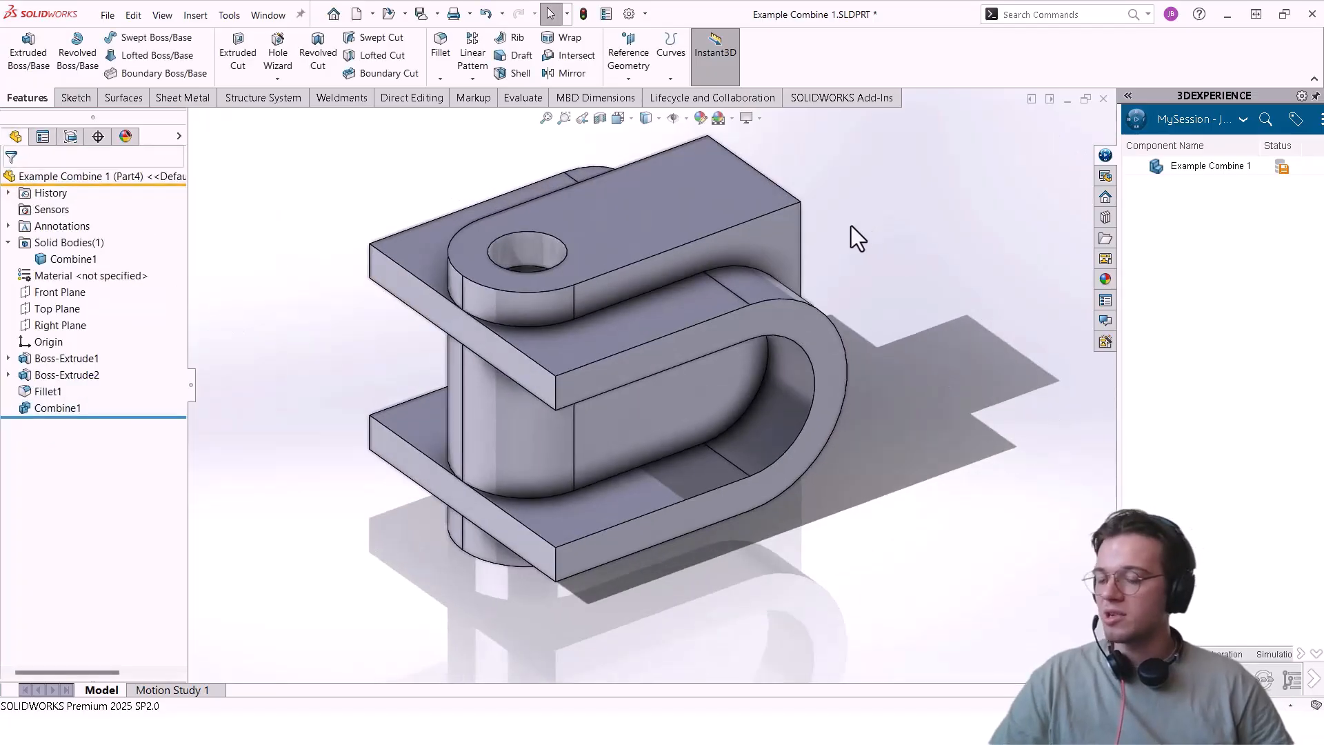
Switch to the Example Combine 2 part and roll its history forward past Boss-Extrude2 to examine the crossing SOLID and WORKS letter extrusions
key(ctrl+Tab)
click(814, 370)
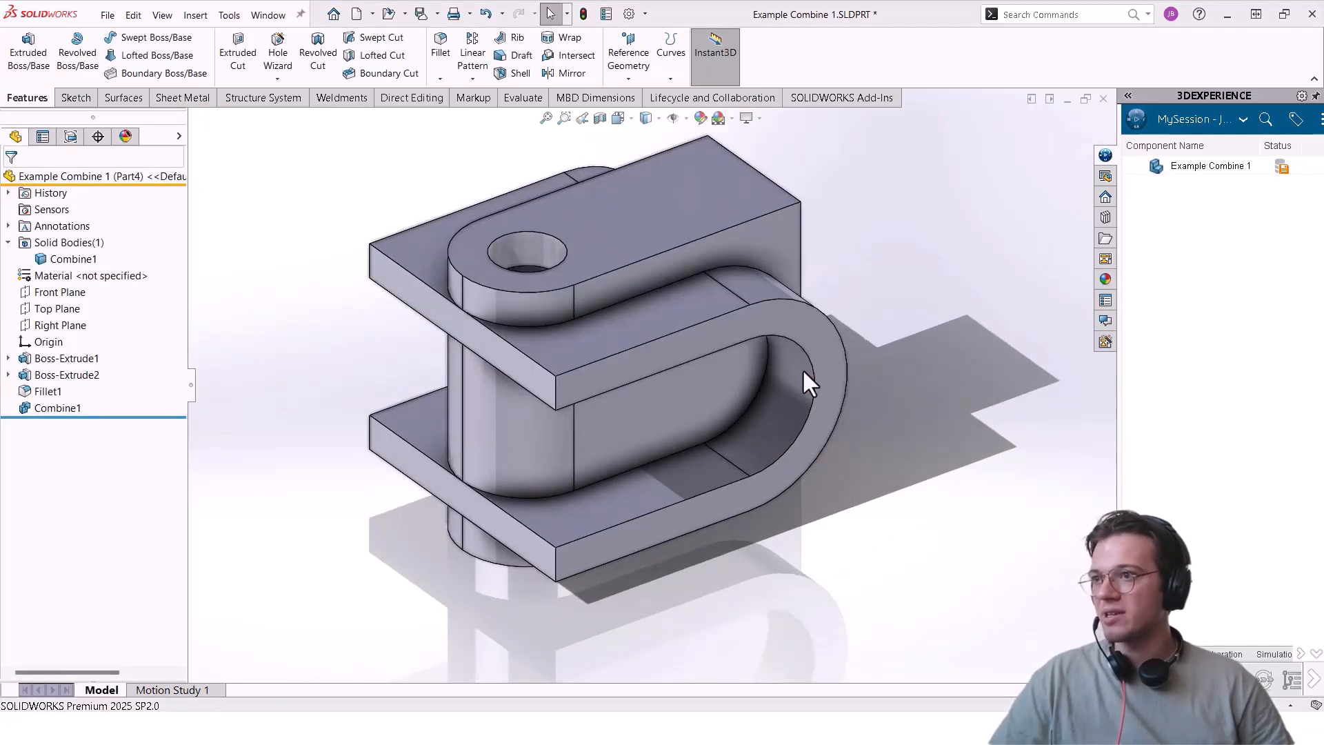
middle_drag(839, 491, 782, 587)
scroll(794, 588, up, 3)
drag(65, 350, 65, 366)
middle_drag(757, 438, 879, 386)
scroll(534, 452, up, 2)
scroll(476, 414, down, 2)
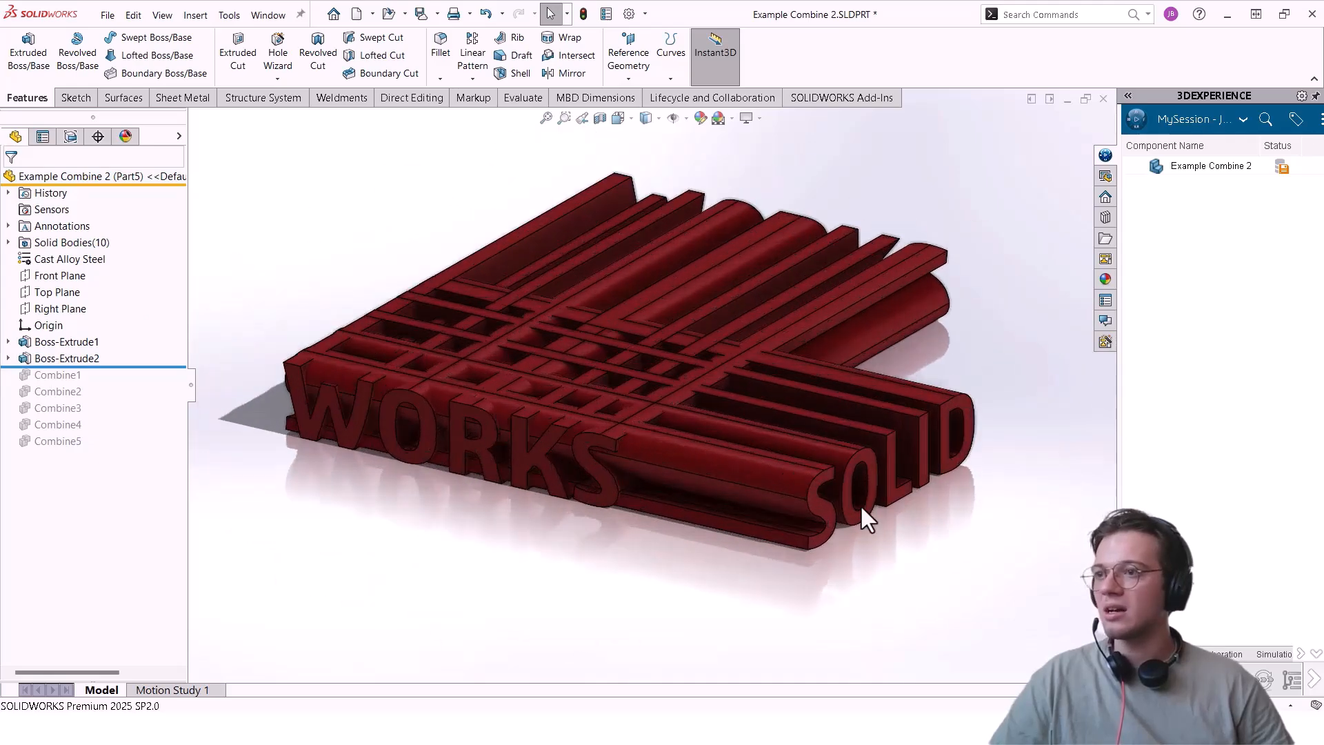
middle_drag(772, 422, 746, 414)
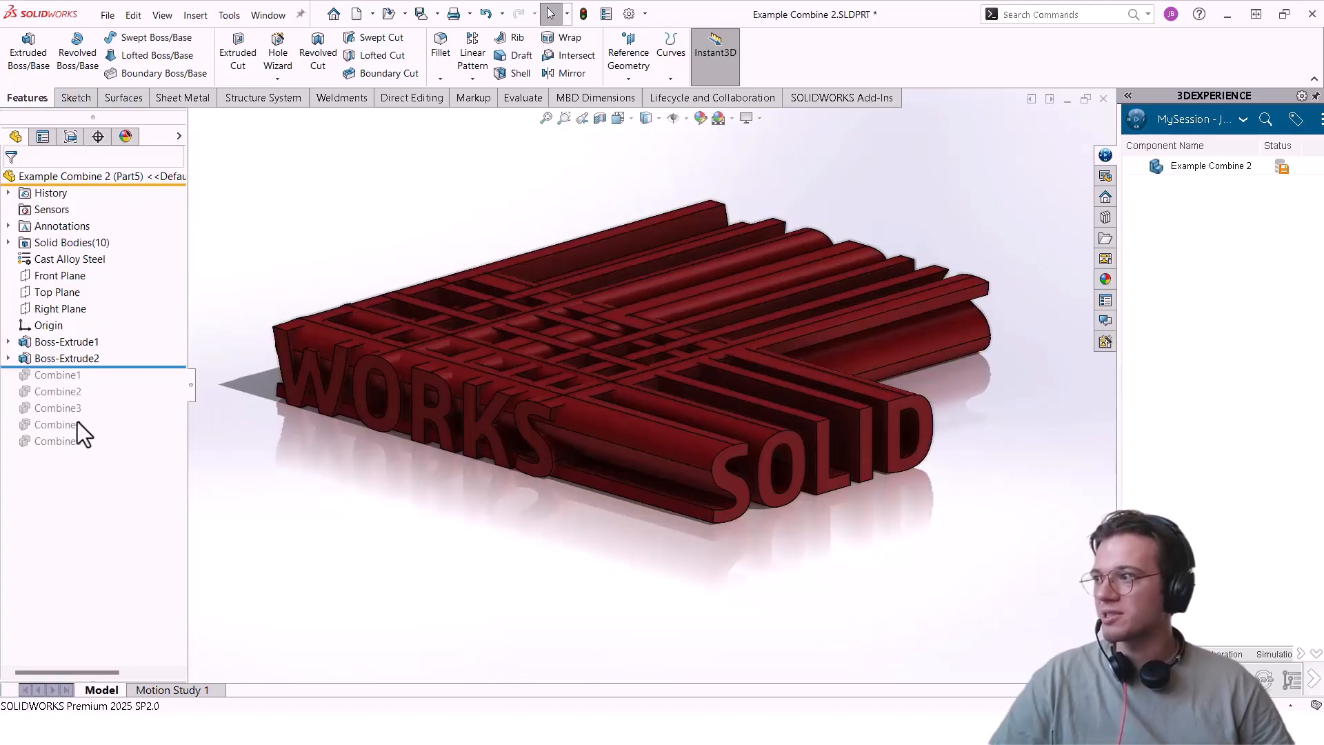
Roll the history forward past Combine1 to examine the combined S letter, and on past Combine5 to include all letters
drag(80, 367, 91, 384)
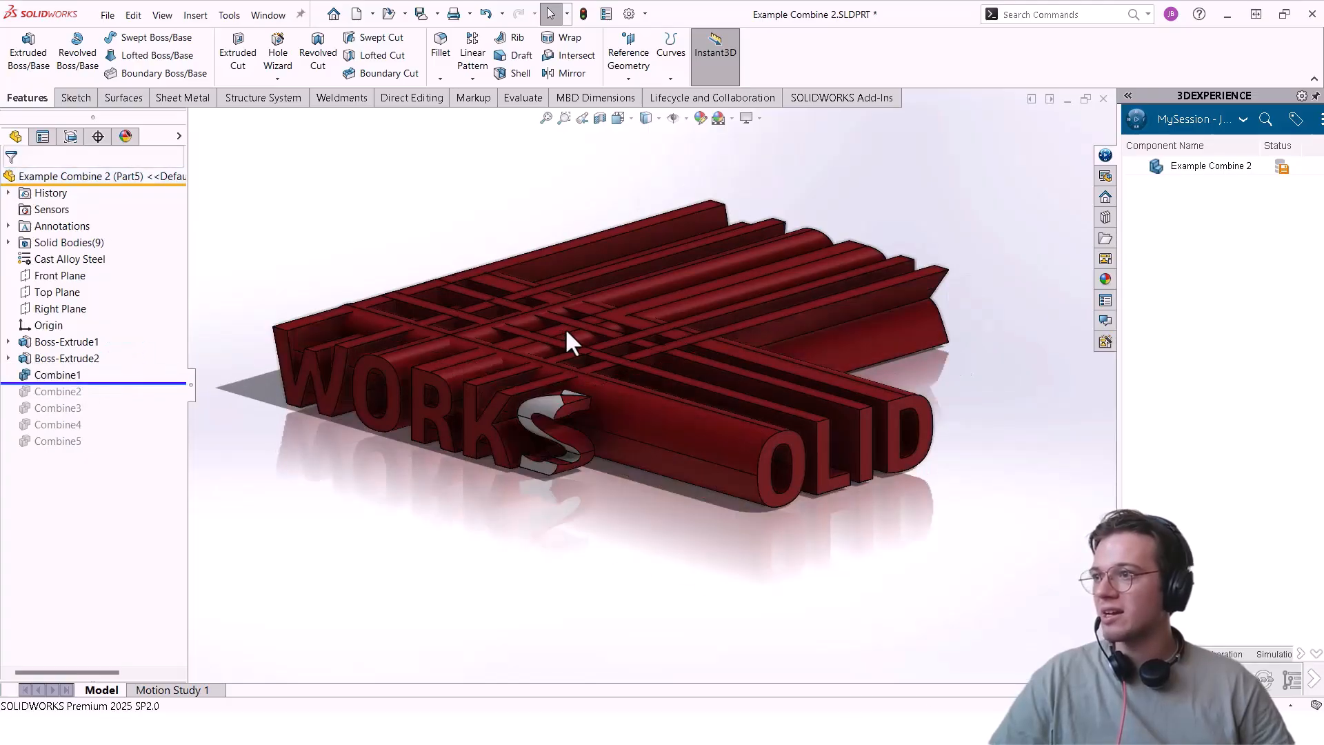
scroll(591, 379, down, 8)
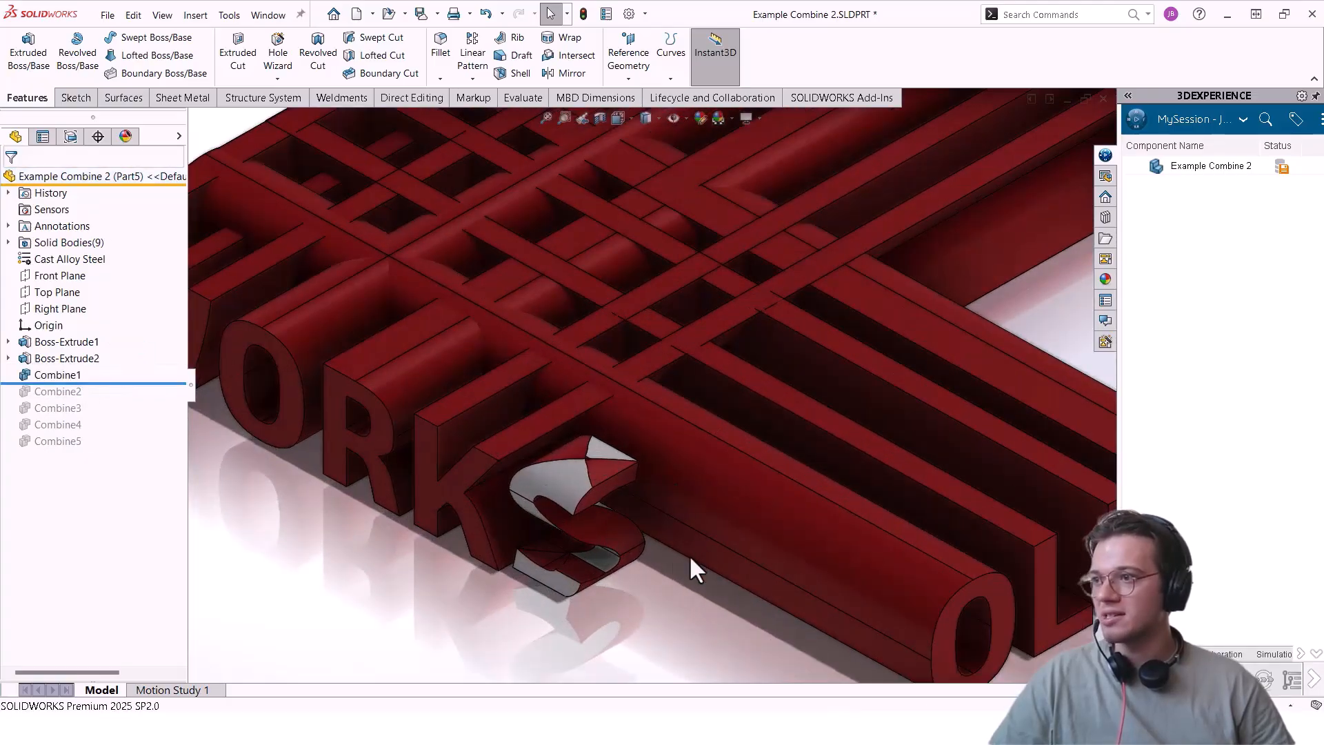
middle_drag(692, 568, 570, 552)
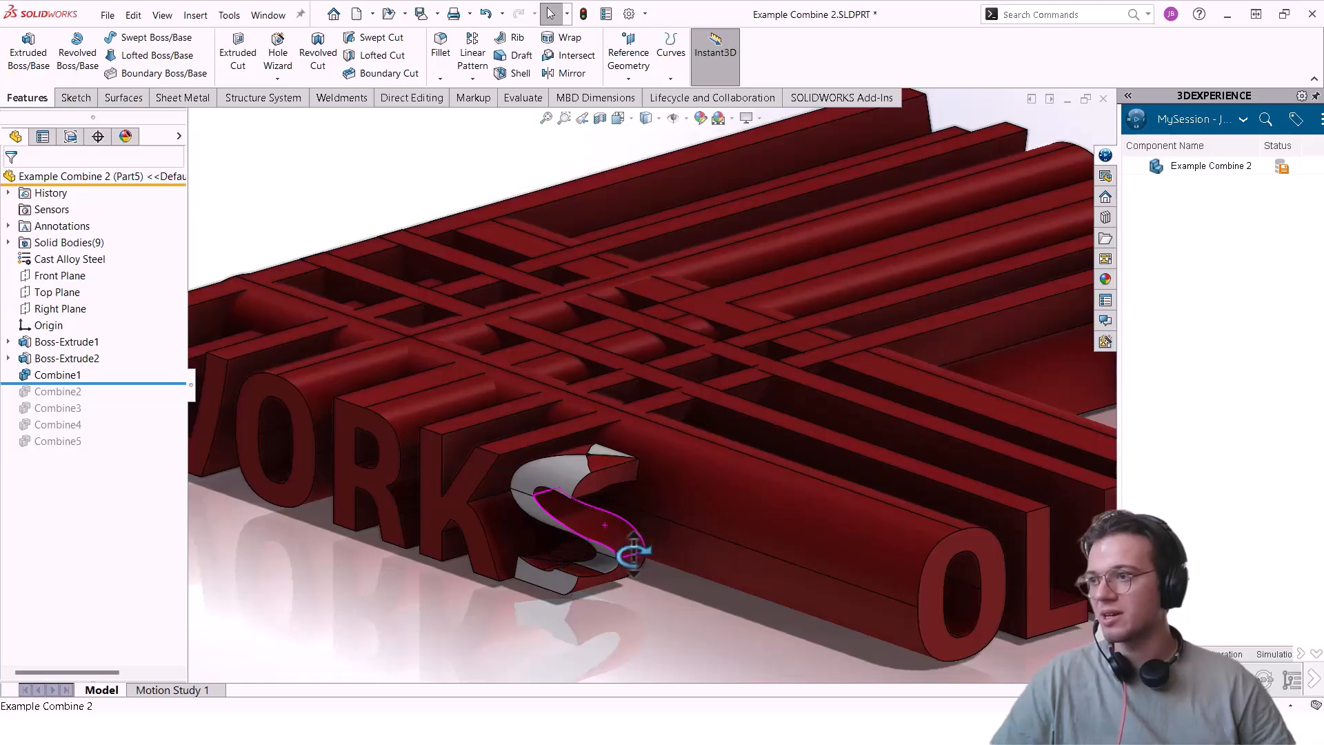
middle_drag(95, 426, 69, 399)
drag(84, 383, 81, 455)
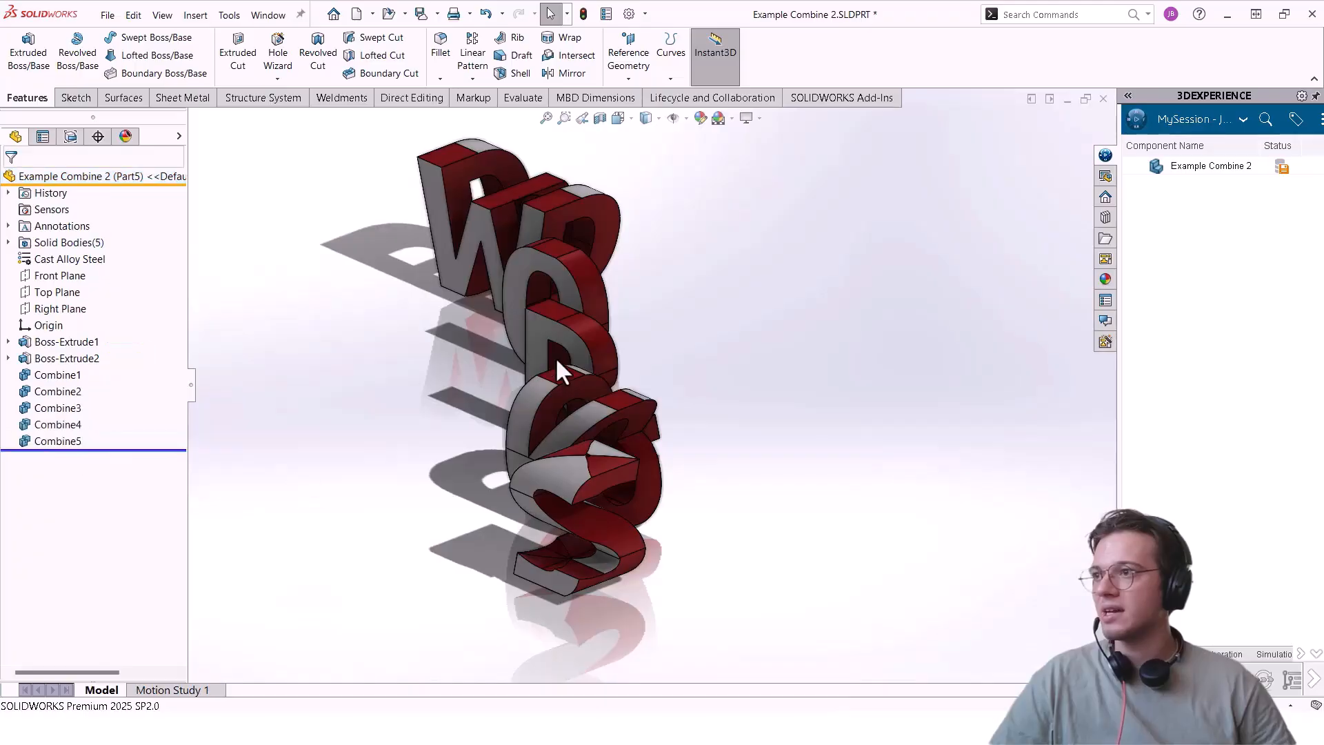
Switch to the Example Combine 3 part and examine the imported CAD-00131410 body from several angles
middle_drag(572, 433, 863, 399)
key(ctrl+Tab)
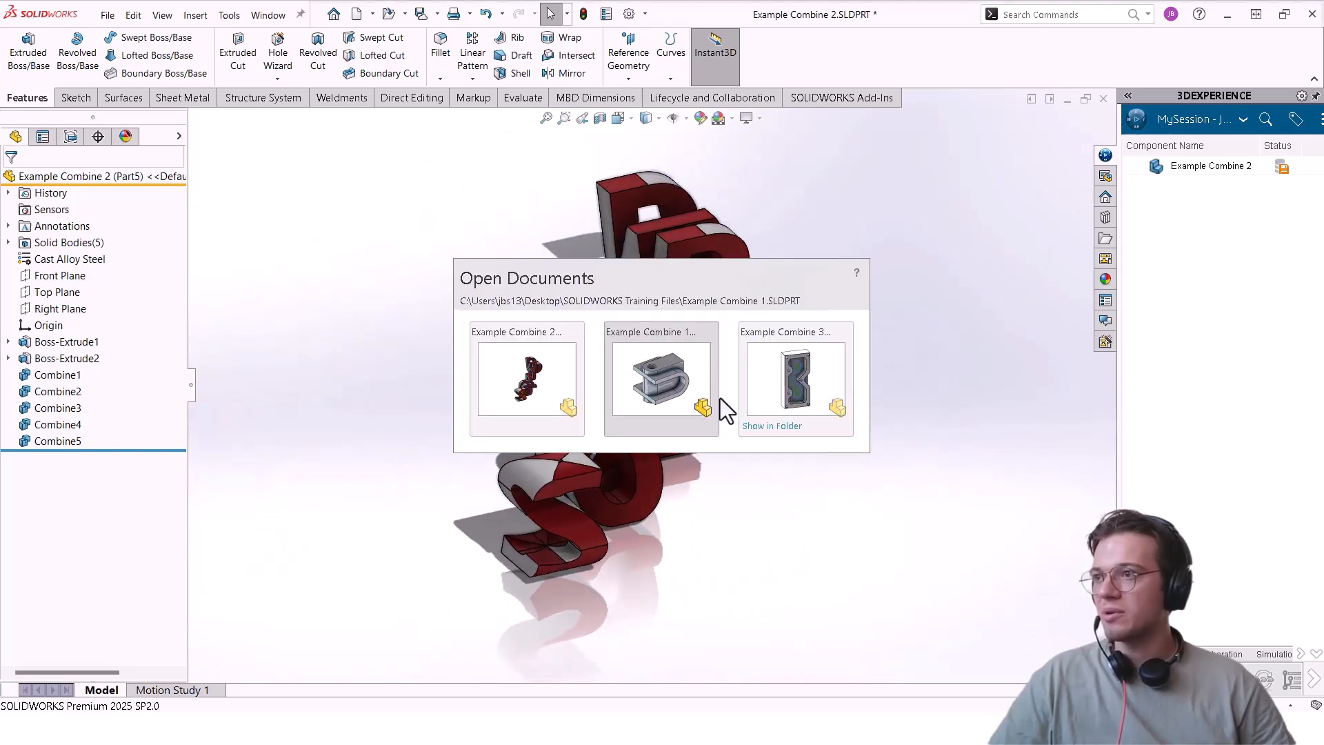
click(800, 381)
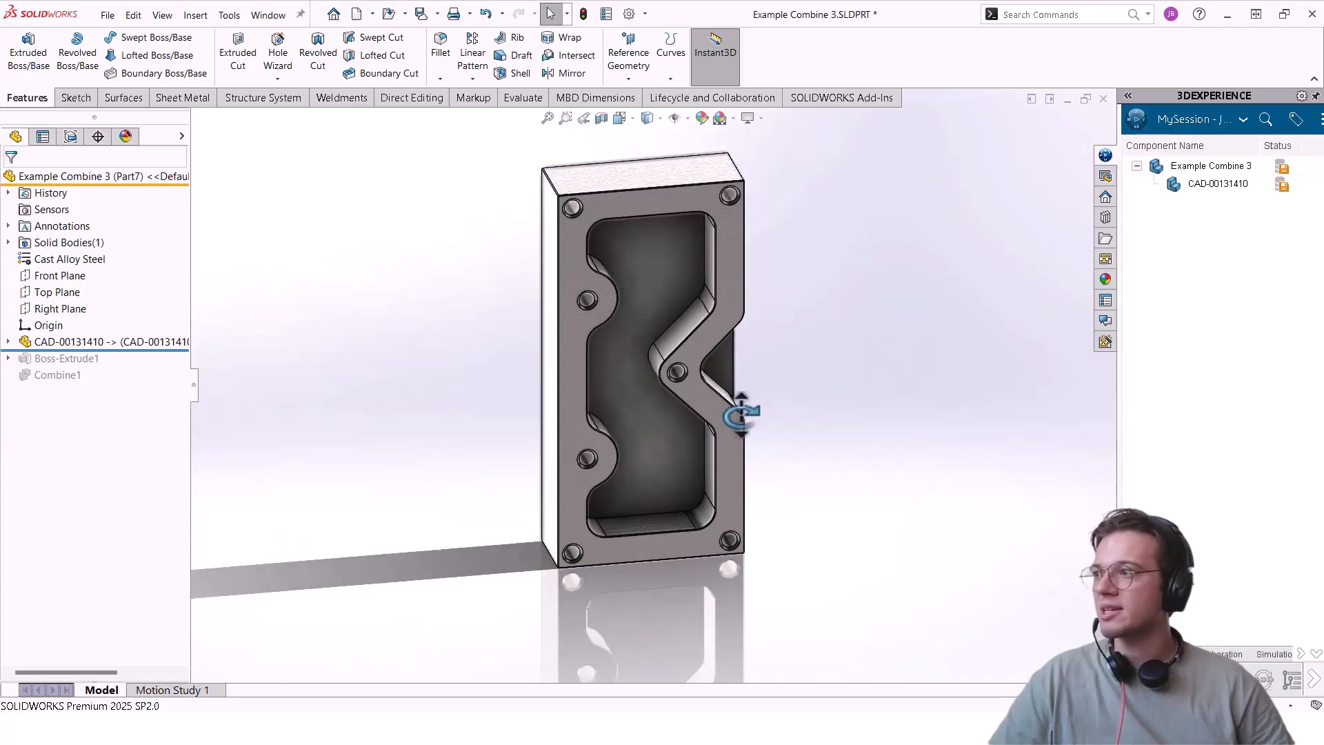
scroll(685, 291, down, 3)
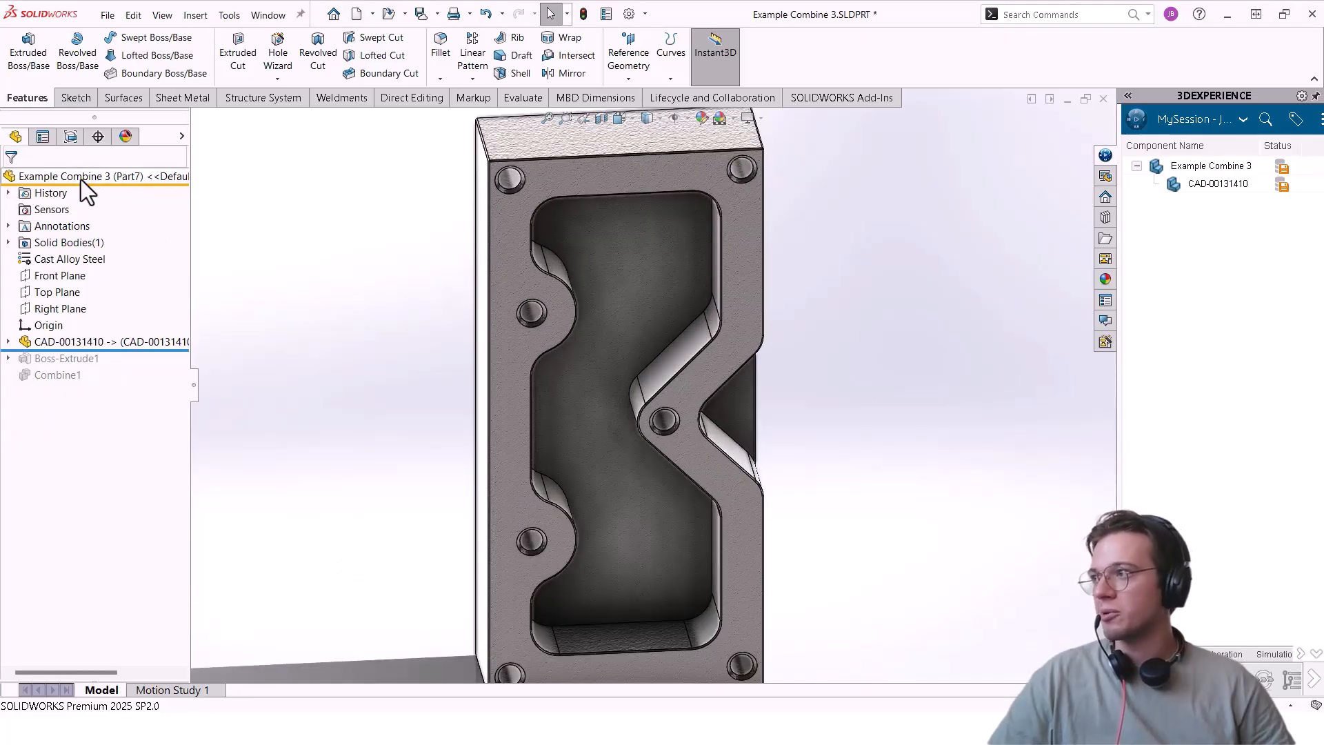
scroll(683, 403, up, 3)
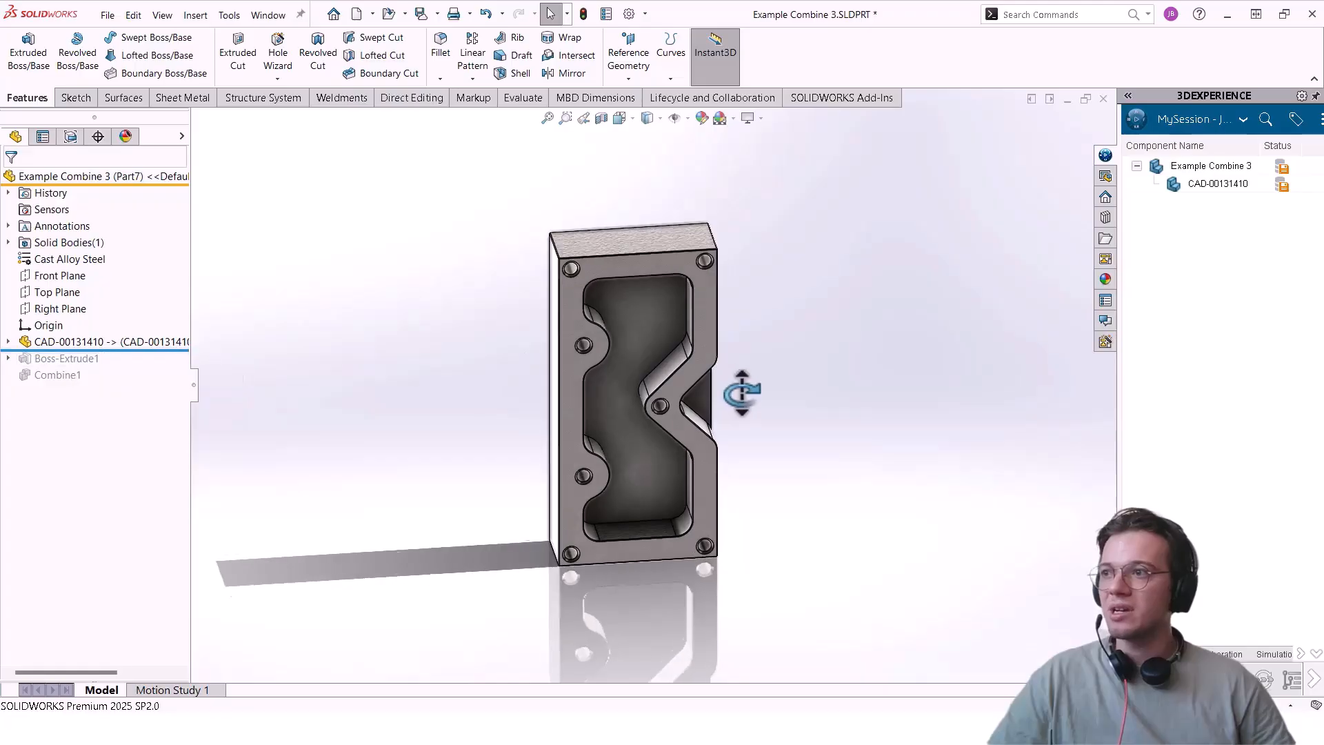
middle_drag(739, 393, 432, 358)
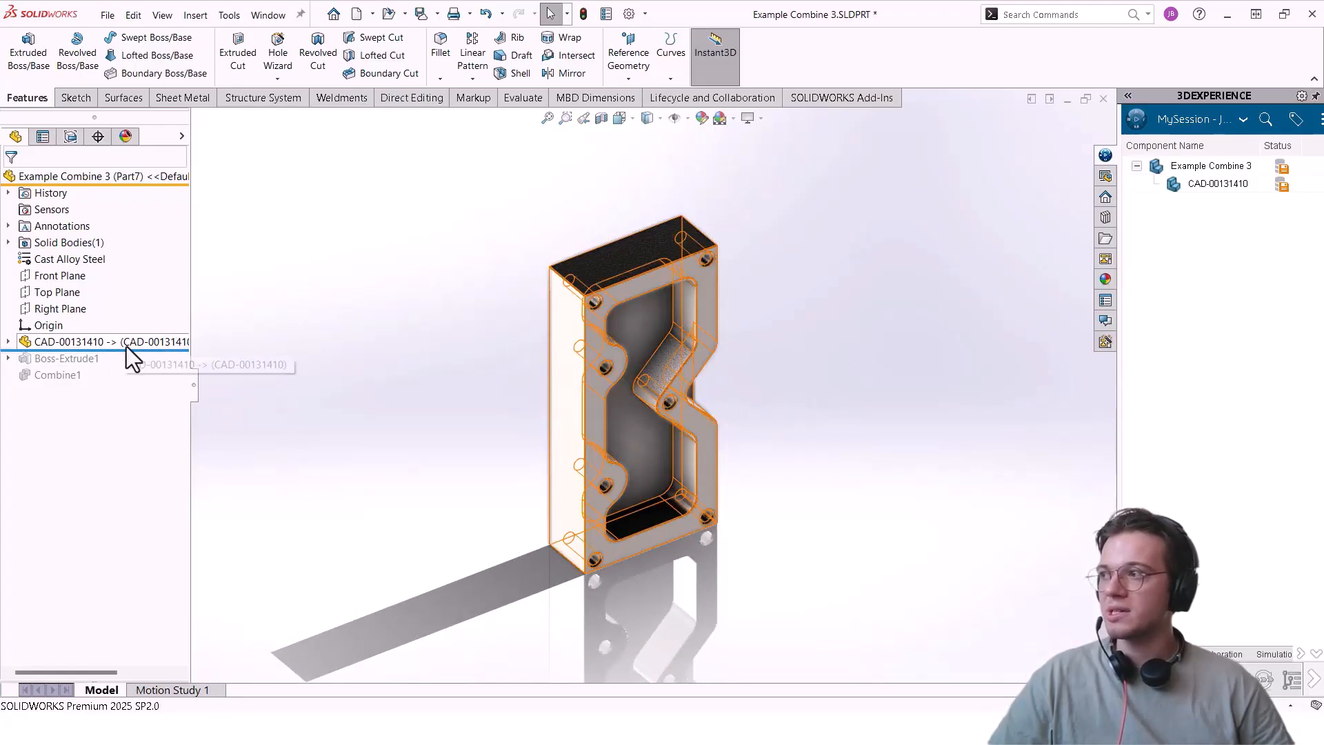
Roll the history forward past Boss-Extrude1 and examine the block enclosing the imported body
drag(133, 350, 111, 367)
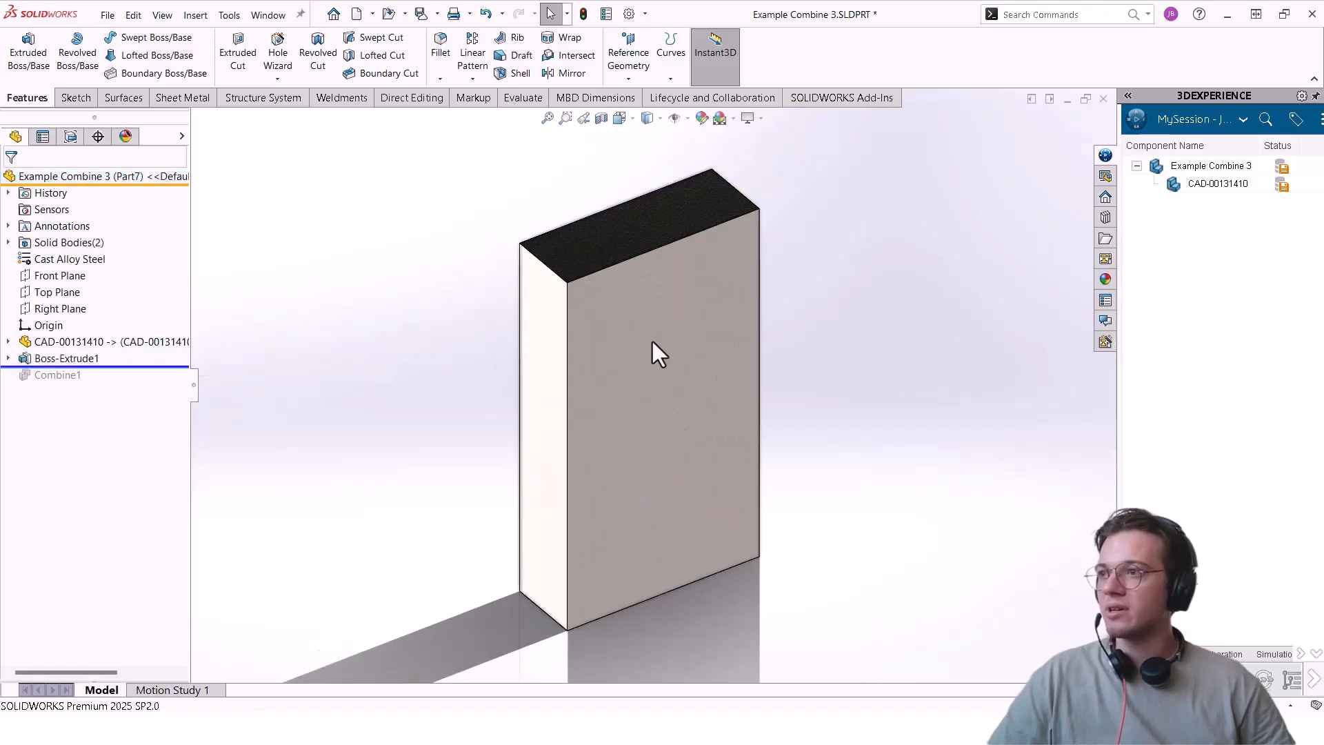
middle_drag(616, 331, 536, 207)
middle_drag(567, 341, 630, 345)
Open the Boss-Extrude1 feature to review its Merge result setting and close it without changes
right_click(76, 358)
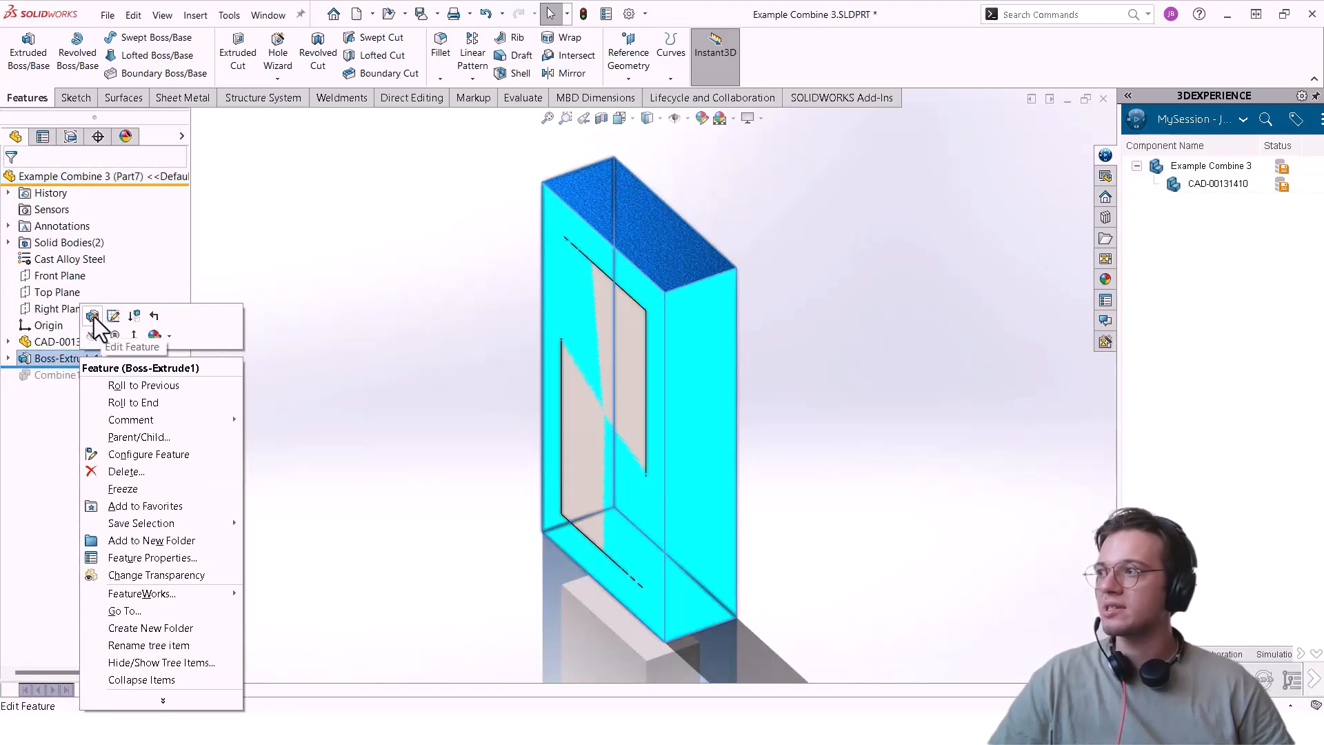
click(92, 315)
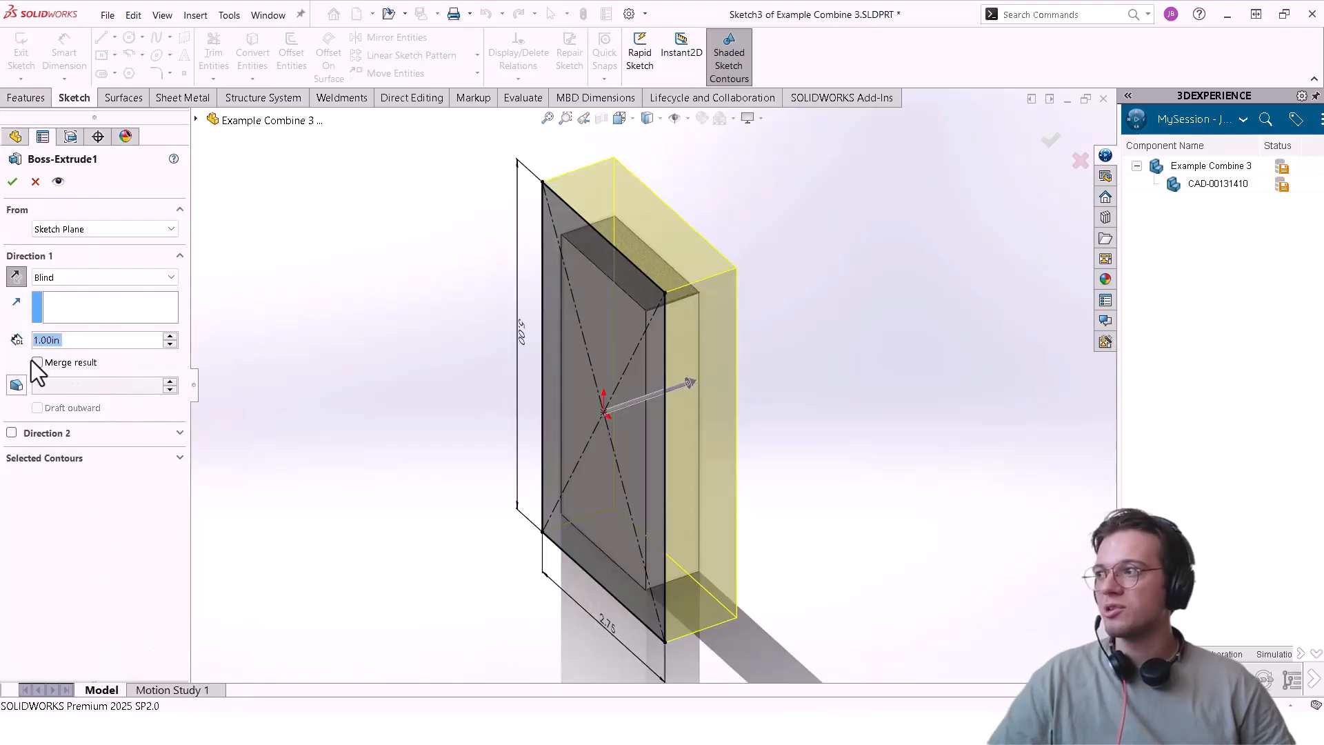
click(35, 181)
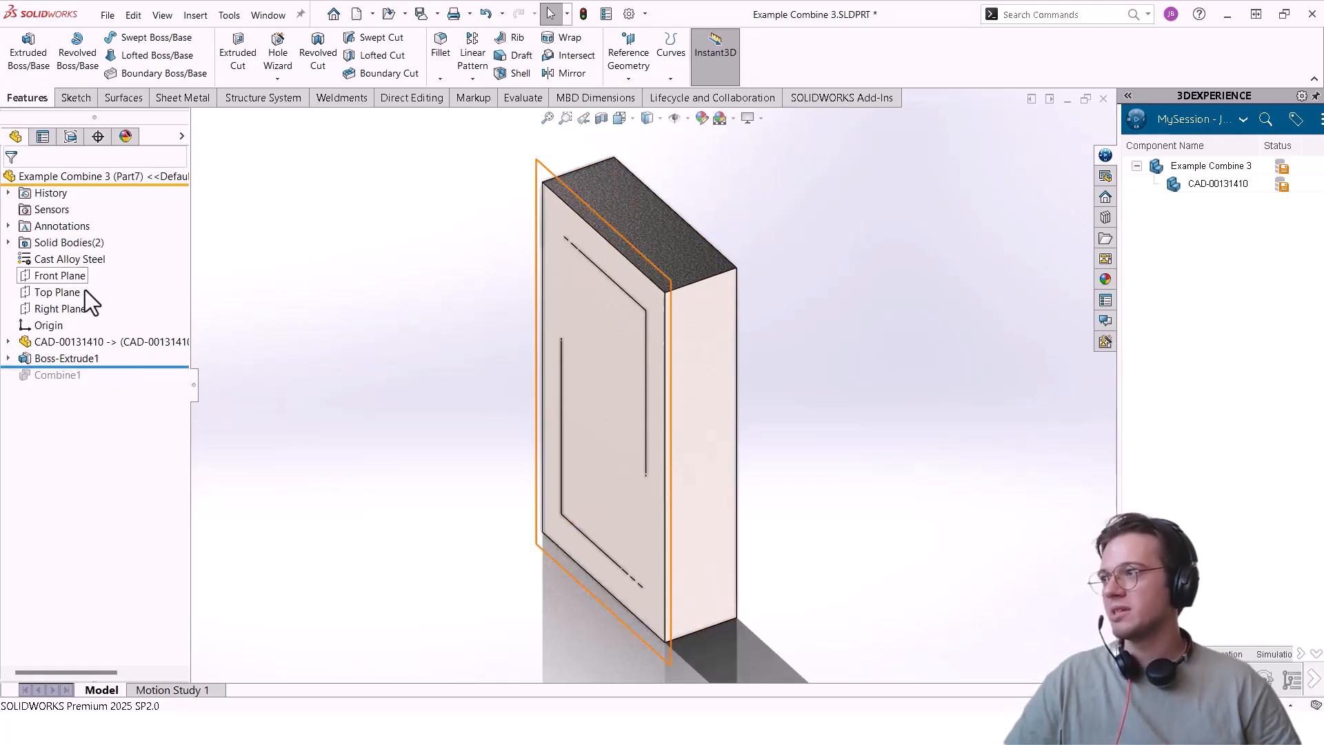
Roll the history forward past Combine1 and examine the cavity cut into the block
drag(90, 366, 272, 384)
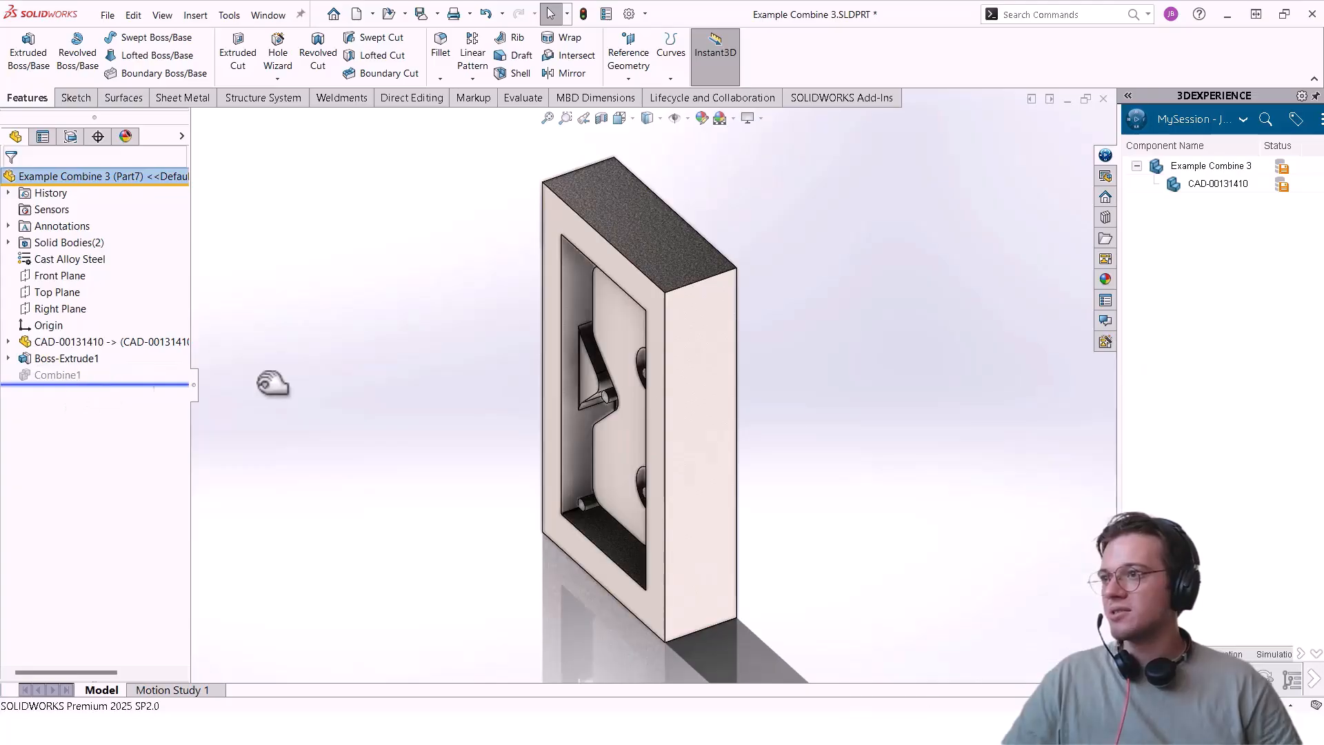
middle_drag(849, 447, 821, 389)
scroll(730, 359, down, 1)
middle_drag(712, 345, 798, 365)
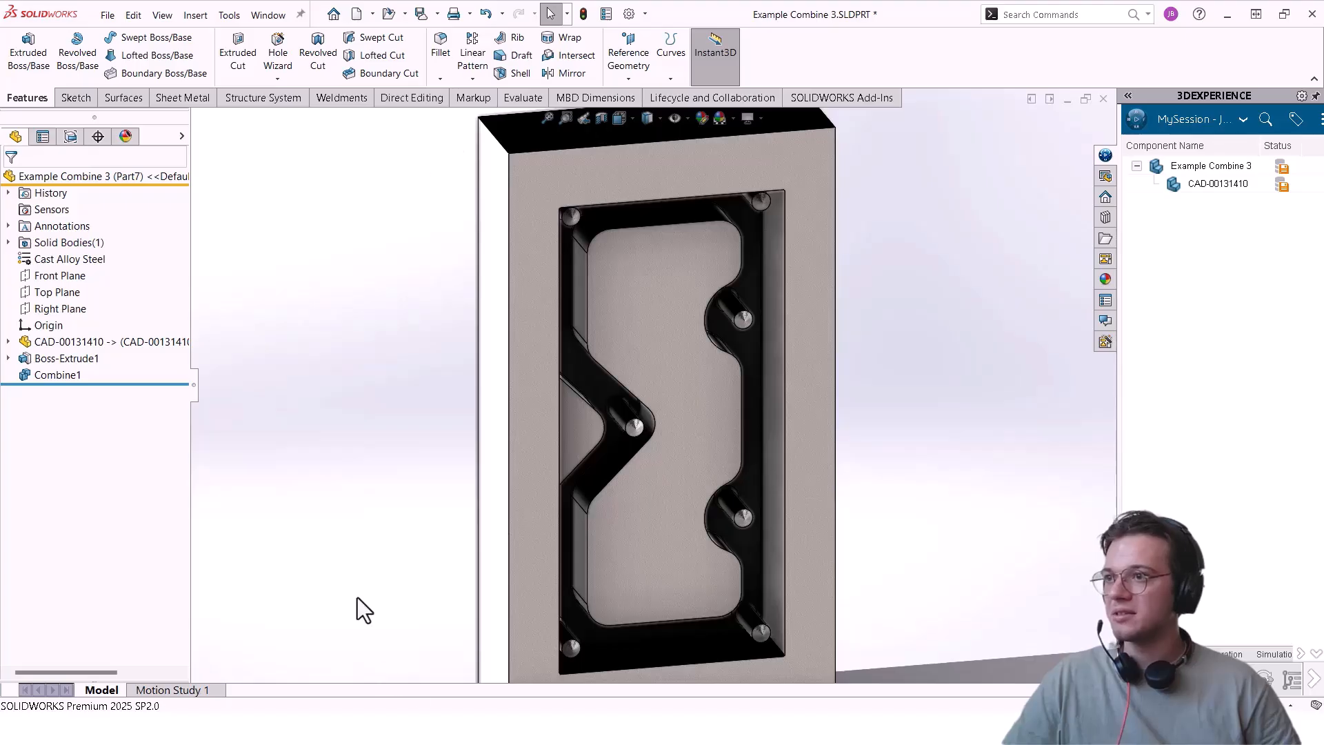
scroll(672, 400, up, 2)
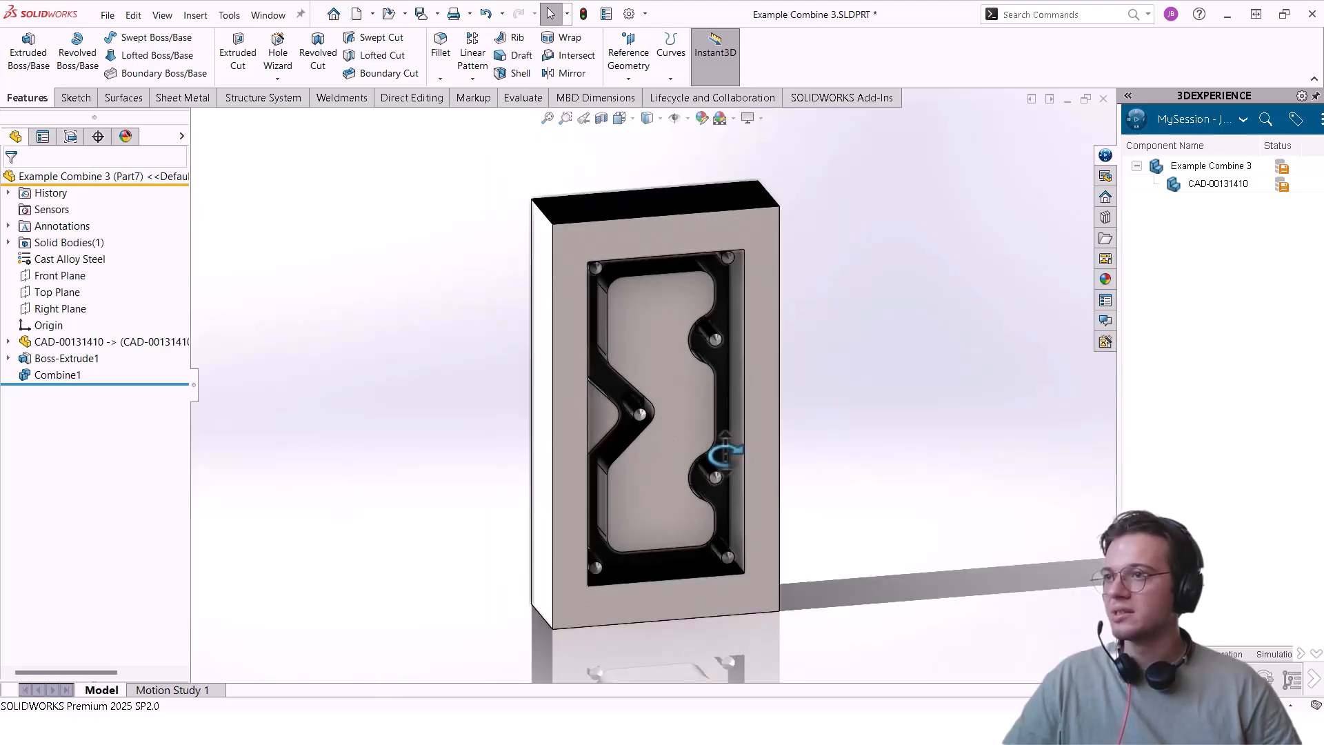
middle_drag(718, 464, 15, 374)
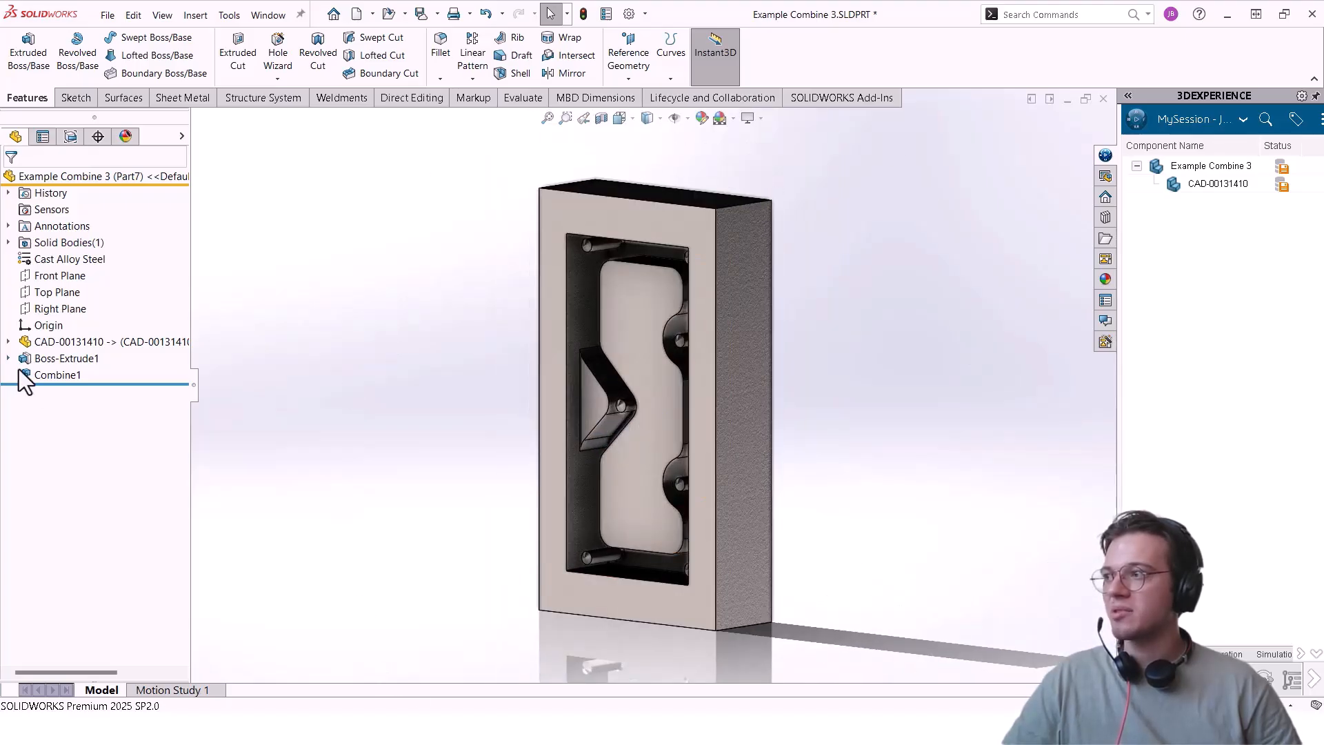
Open Combine1 to review subtracting the imported body from Boss-Extrude1, accept it as is and inspect the cavity up close
click(27, 371)
click(44, 328)
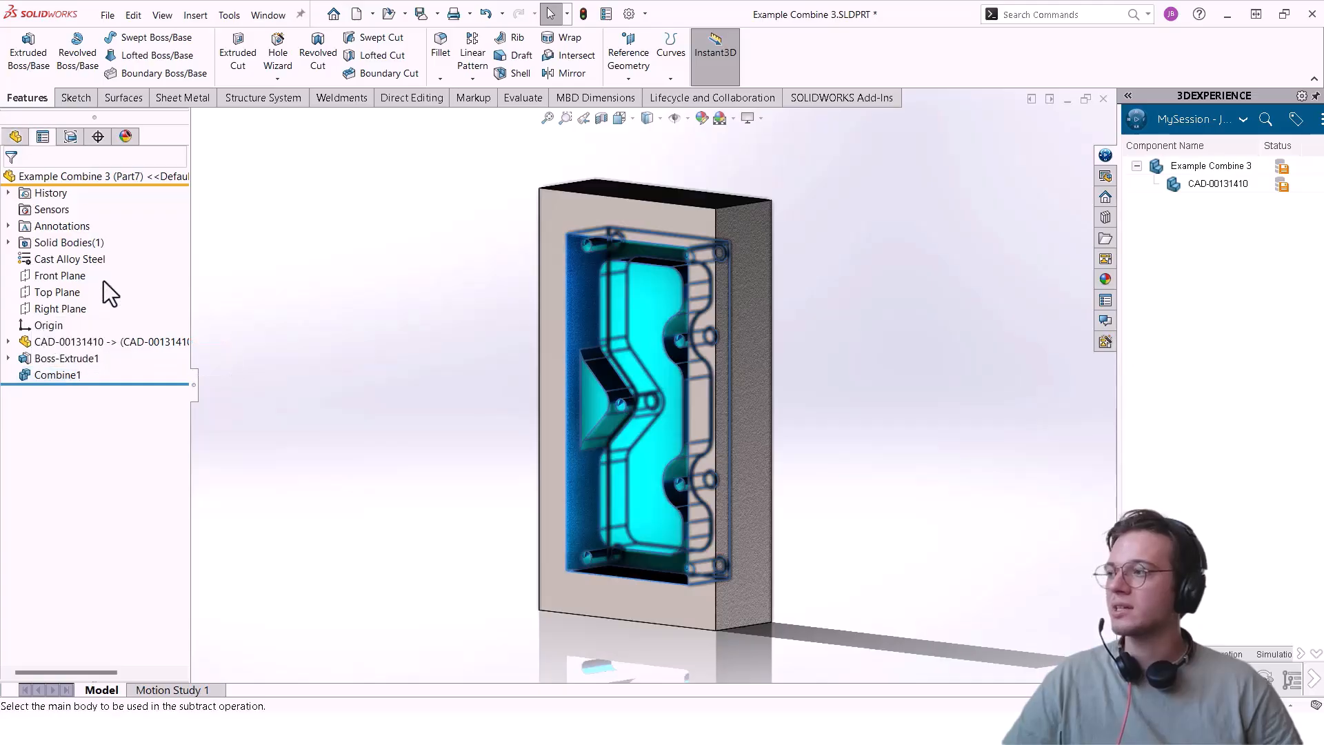
middle_drag(458, 357, 665, 354)
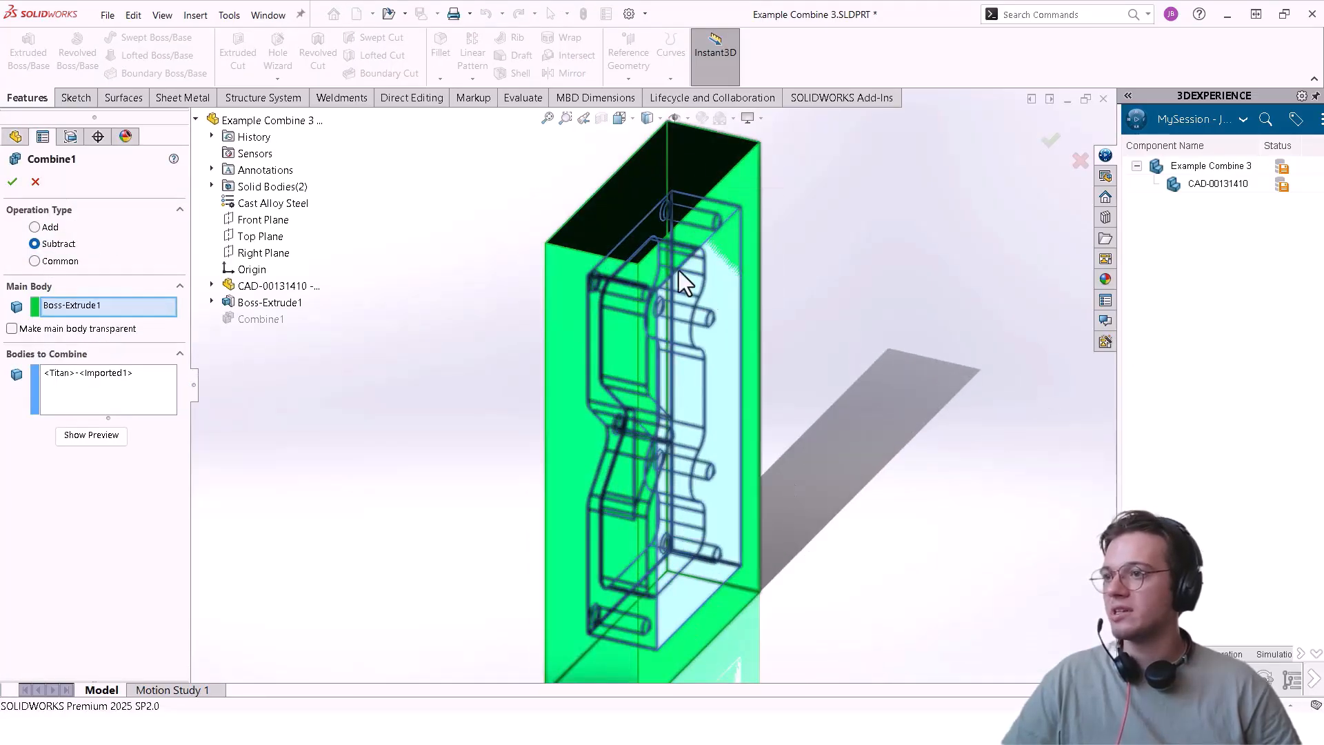
middle_drag(723, 459, 525, 386)
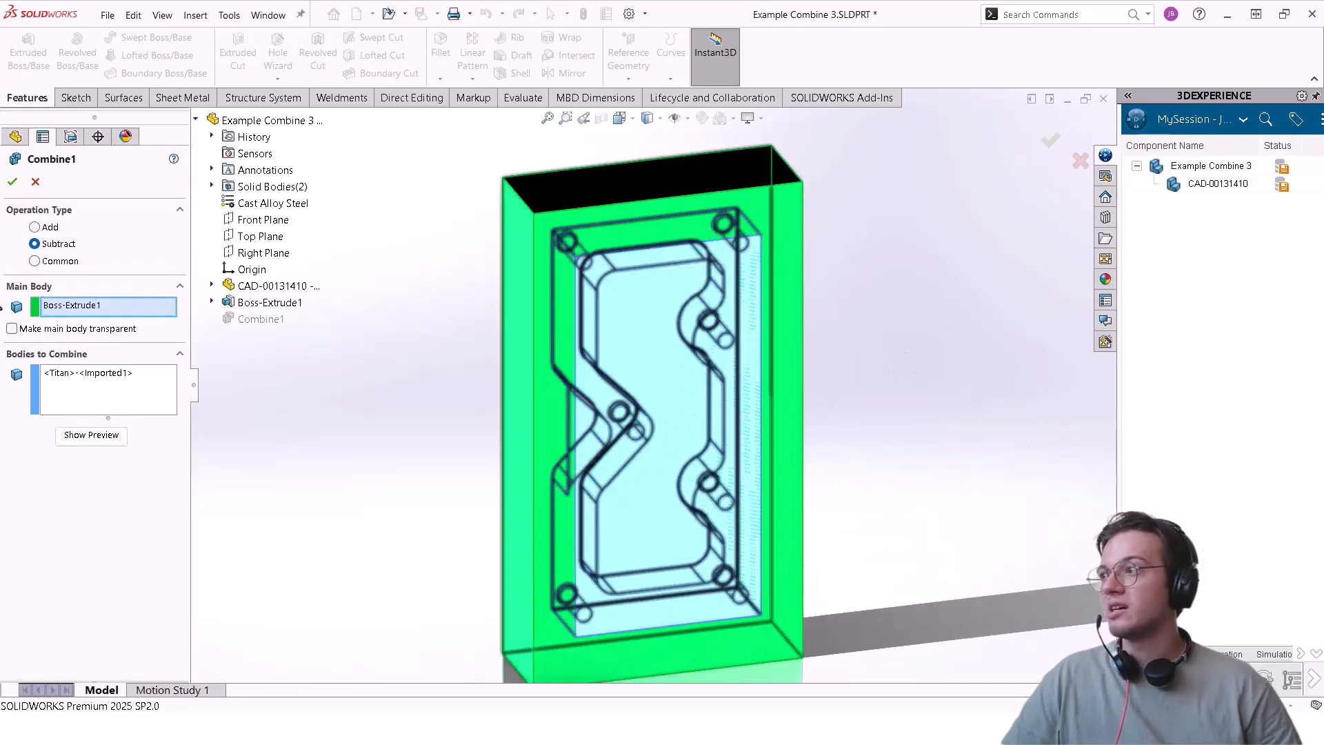
click(11, 182)
middle_drag(786, 464, 748, 422)
scroll(701, 396, down, 4)
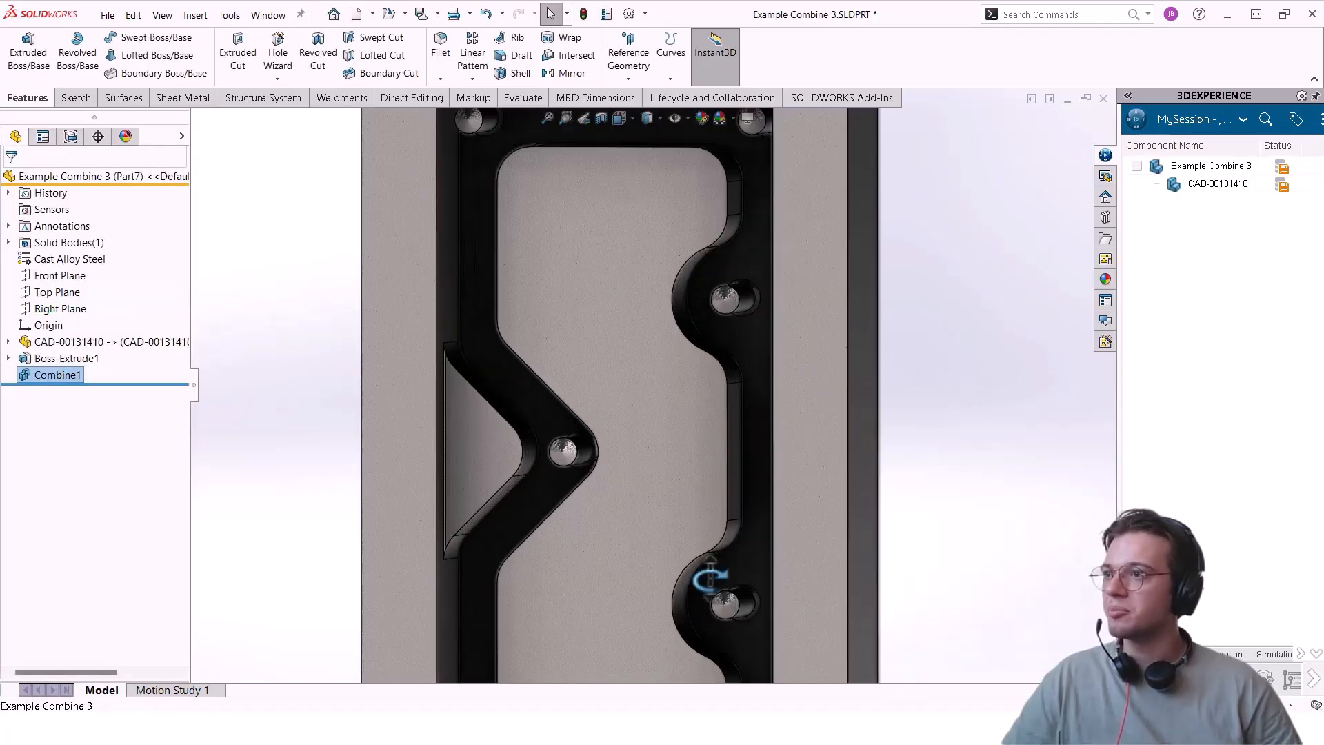
middle_drag(709, 582, 731, 551)
scroll(721, 444, up, 3)
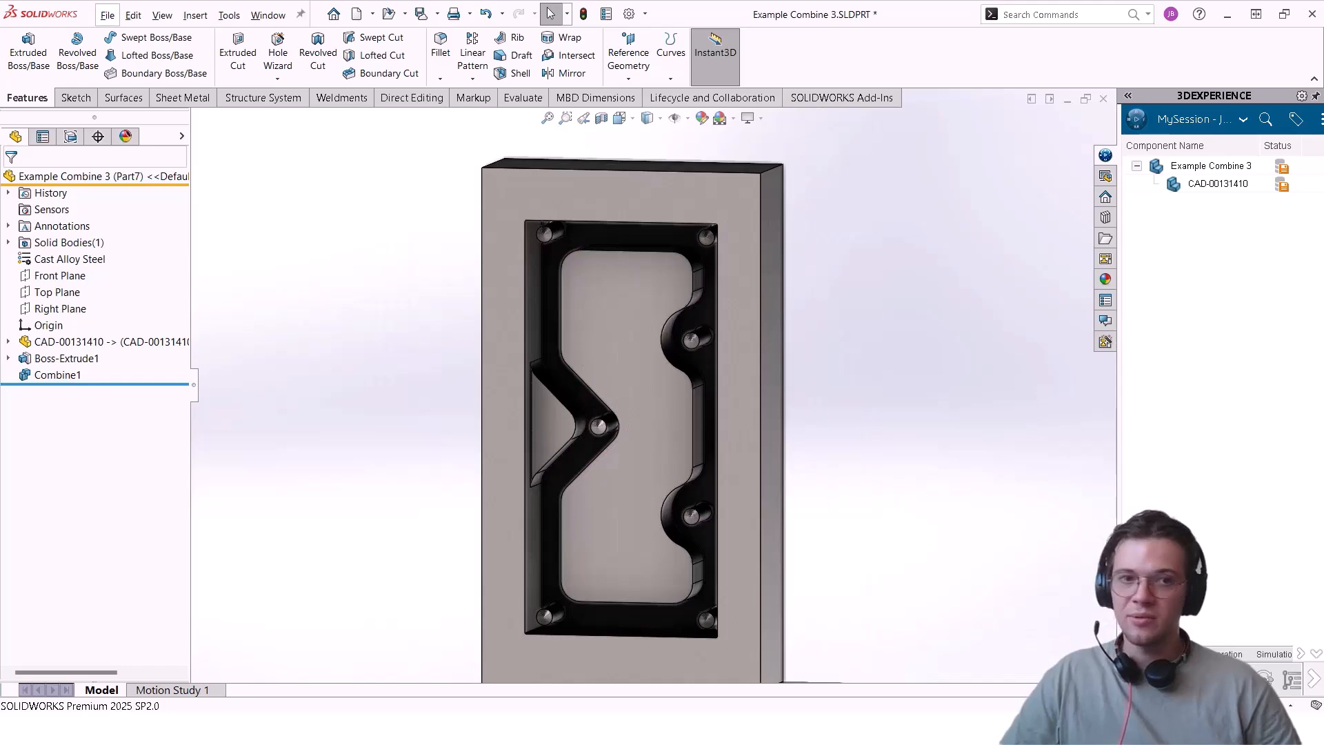